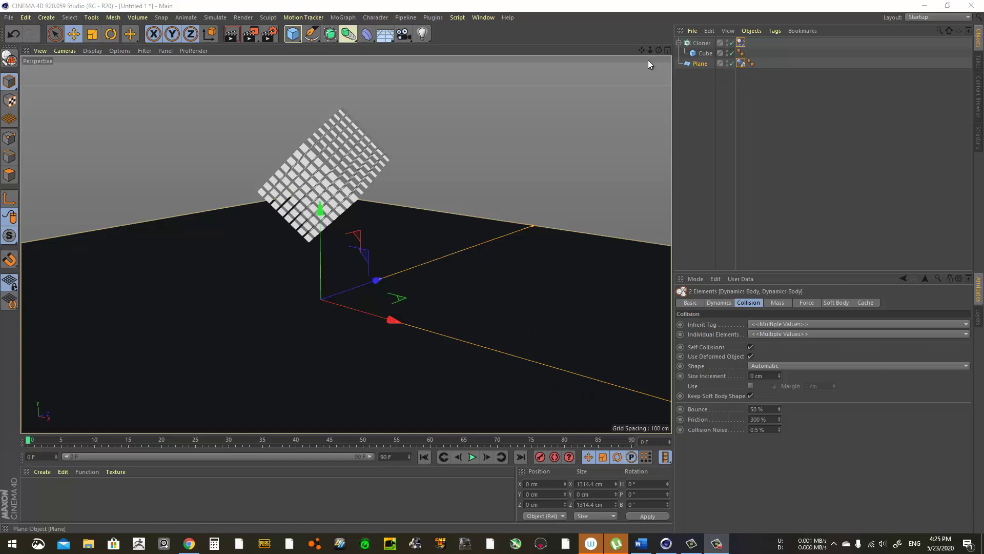
Play the existing cube-collapse simulation, stop it and return to the first frame
click(472, 457)
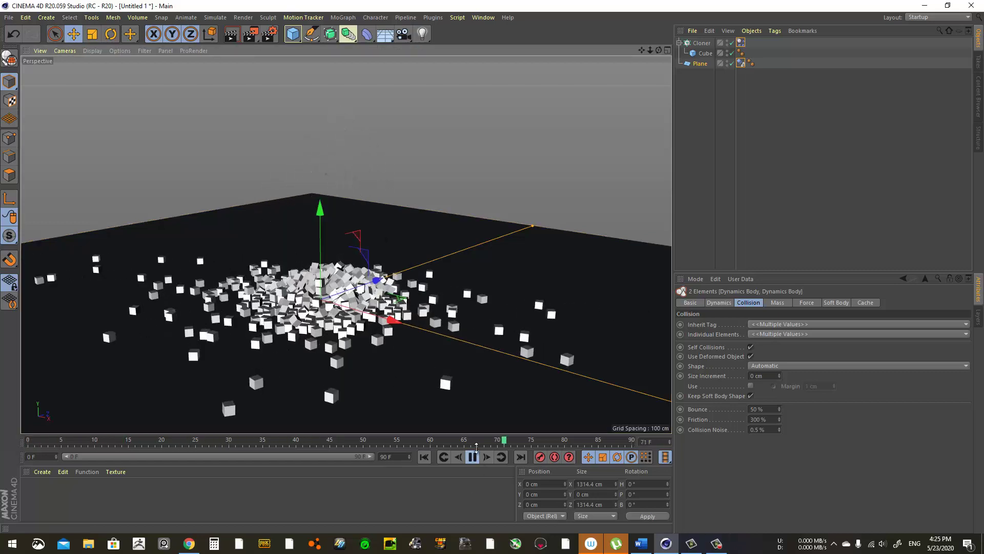
key(F8)
key(shift+f)
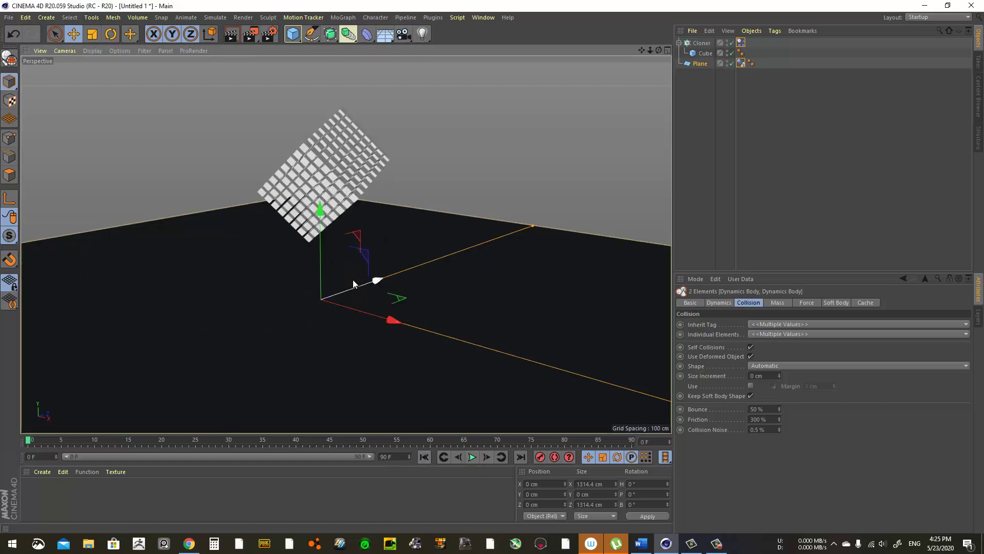
Delete the Cloner, Cube and Plane from the scene and create a new project
drag(712, 120, 530, 5)
key(Delete)
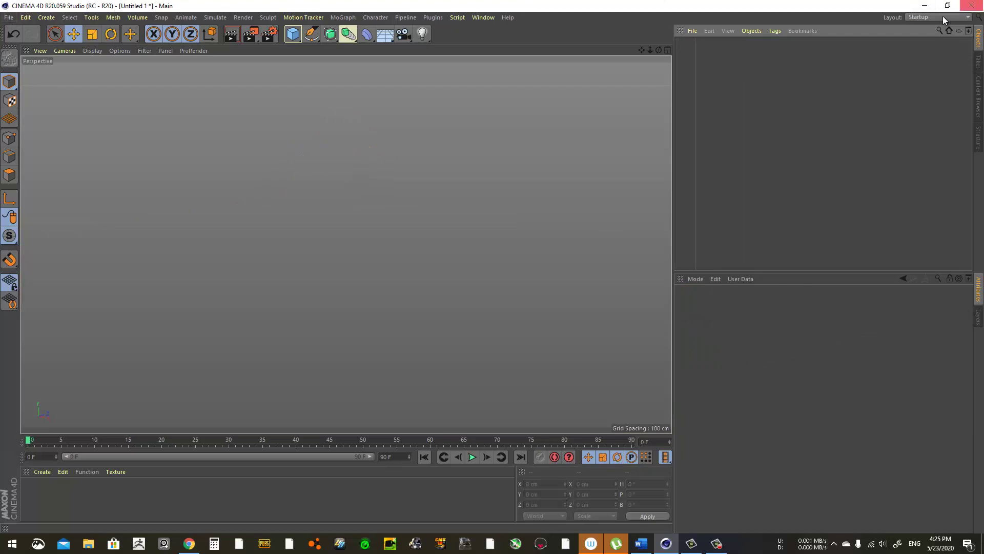
click(8, 18)
click(21, 33)
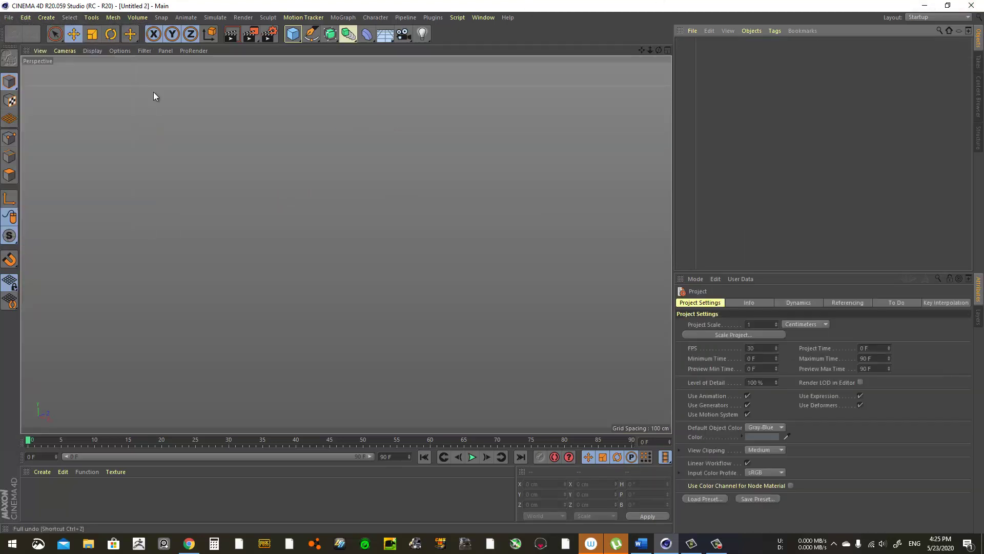
Show the grid in the perspective view and hide it again
click(385, 34)
click(146, 51)
click(154, 189)
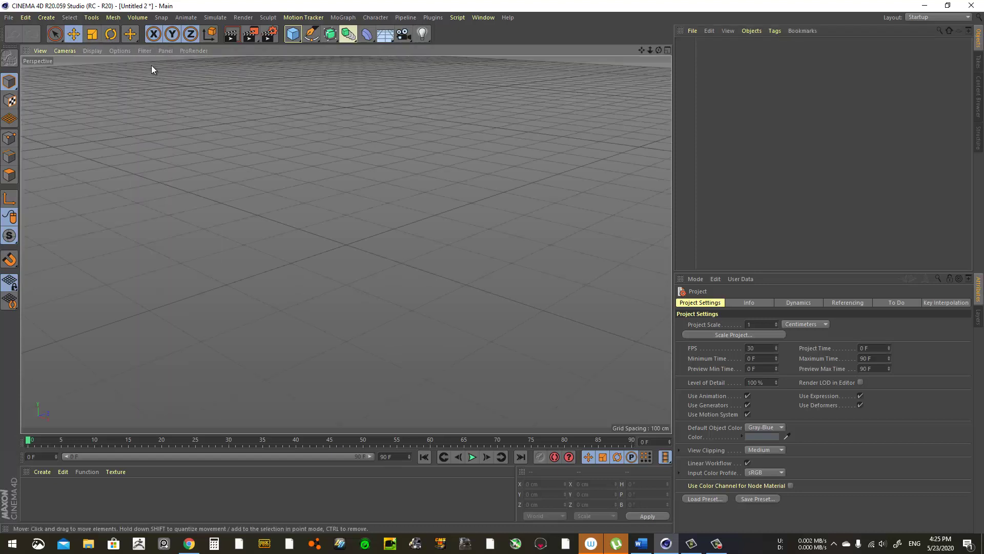
click(146, 50)
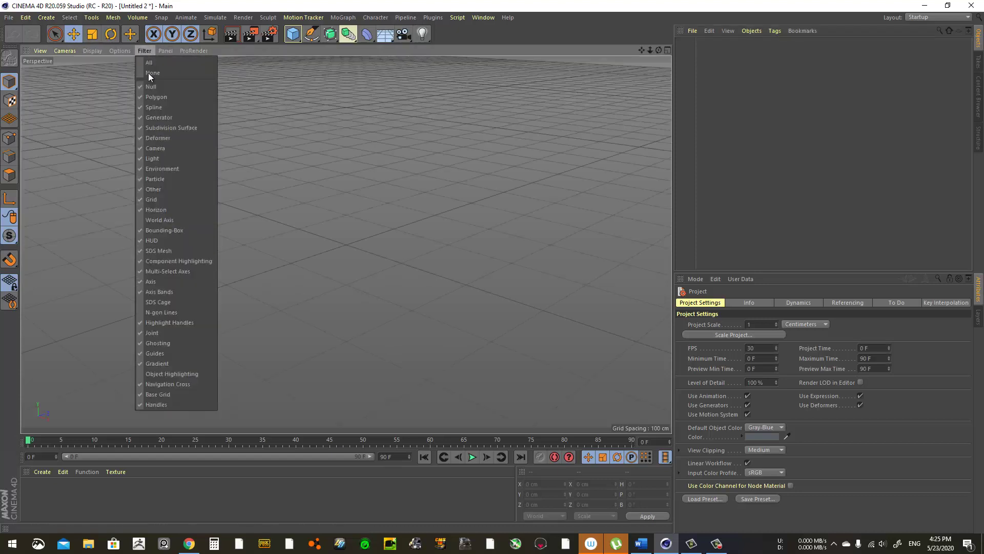
click(154, 199)
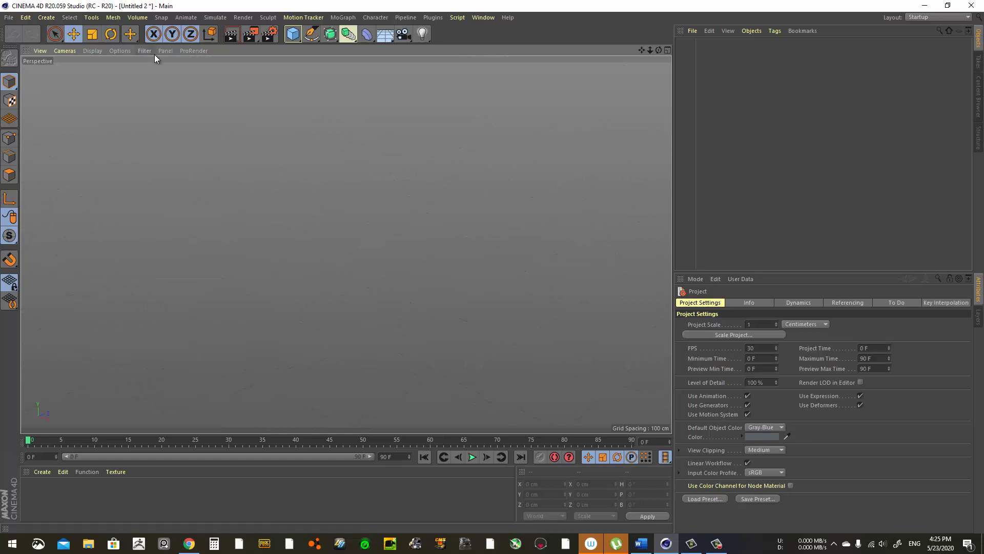
Turn the World Axis display on in the perspective view and switch it off again
click(148, 51)
click(159, 220)
click(145, 51)
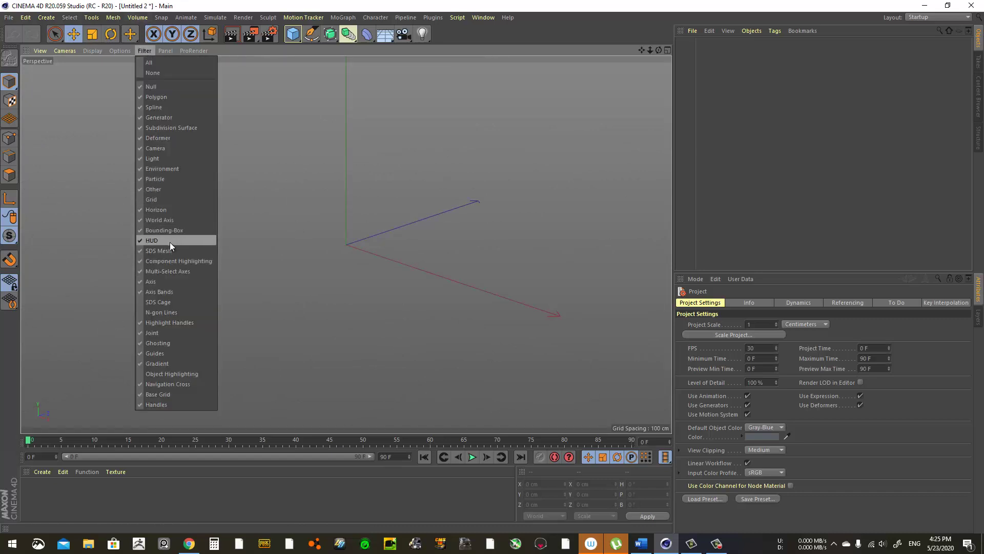
click(171, 221)
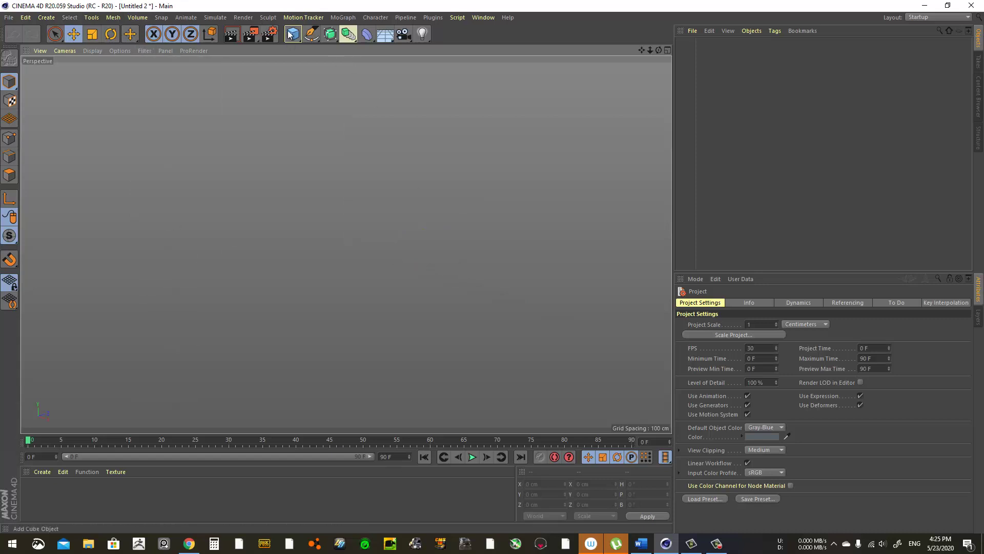
Add a Plane and scale it uniformly to about 1198 cm by 1198 cm
drag(292, 34, 397, 74)
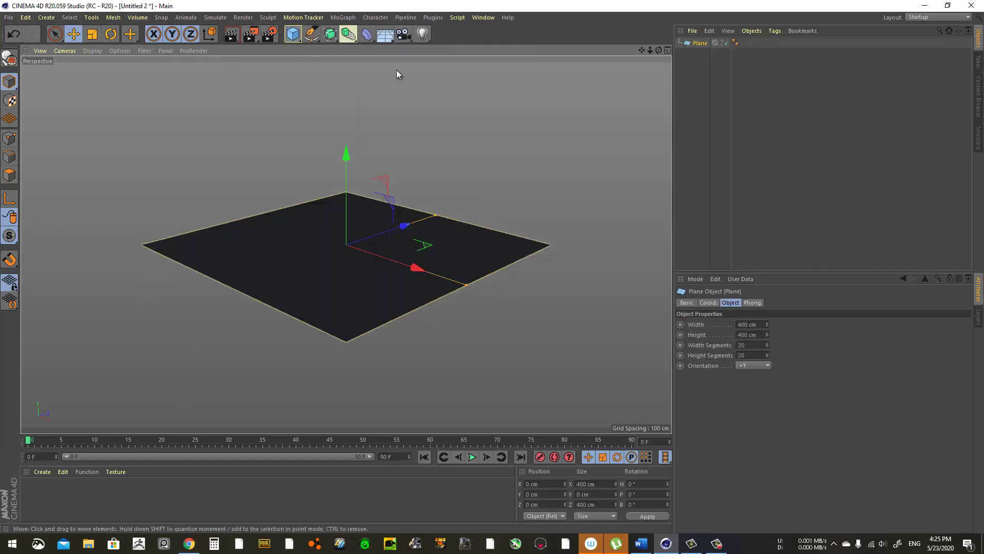
click(92, 34)
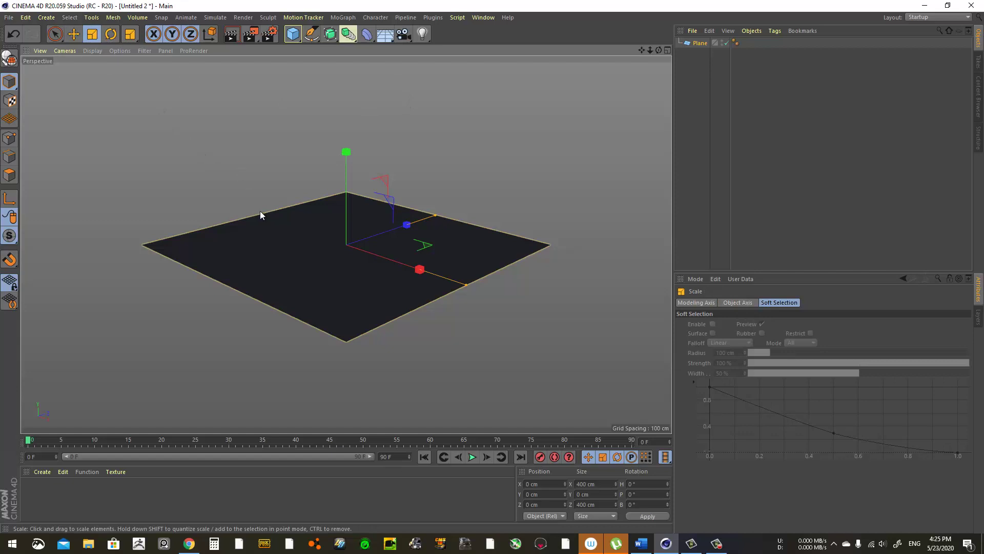
drag(255, 248, 118, 294)
drag(287, 241, 358, 215)
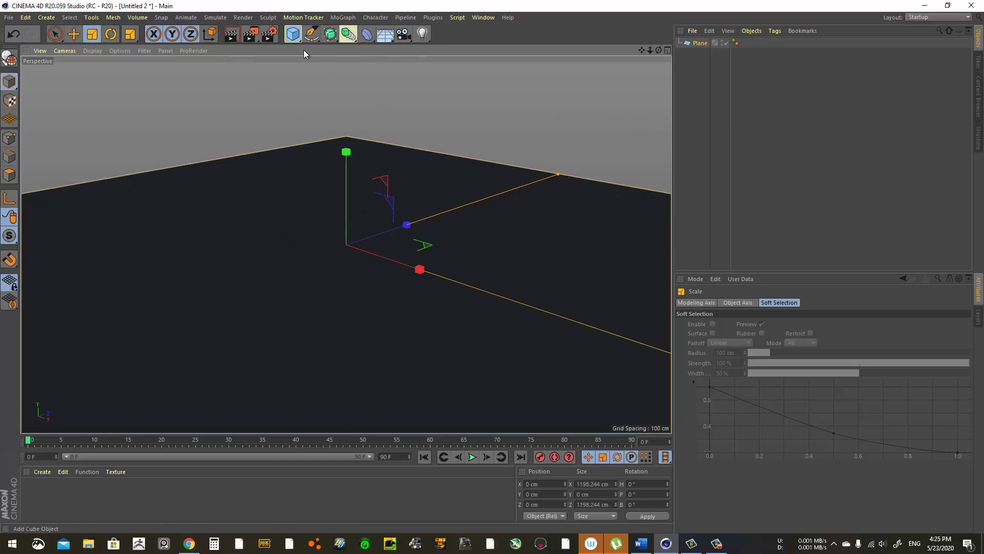
Add a Cube at the origin and scale it down uniformly to about 19.2 cm per side
click(293, 35)
click(378, 50)
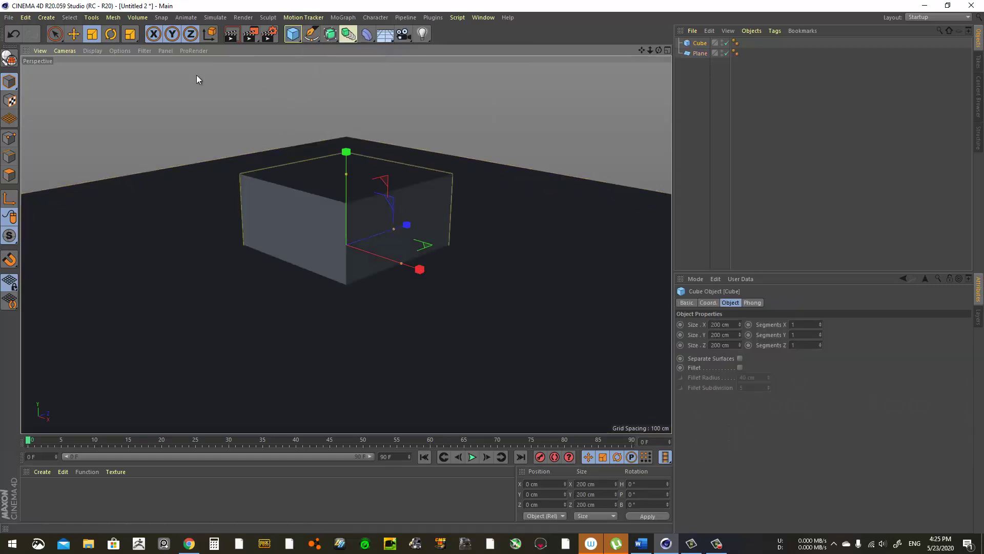
drag(475, 172, 263, 324)
Try to raise the small cube along the Y axis, and undo the move
key(e)
drag(346, 169, 347, 115)
key(ctrl+z)
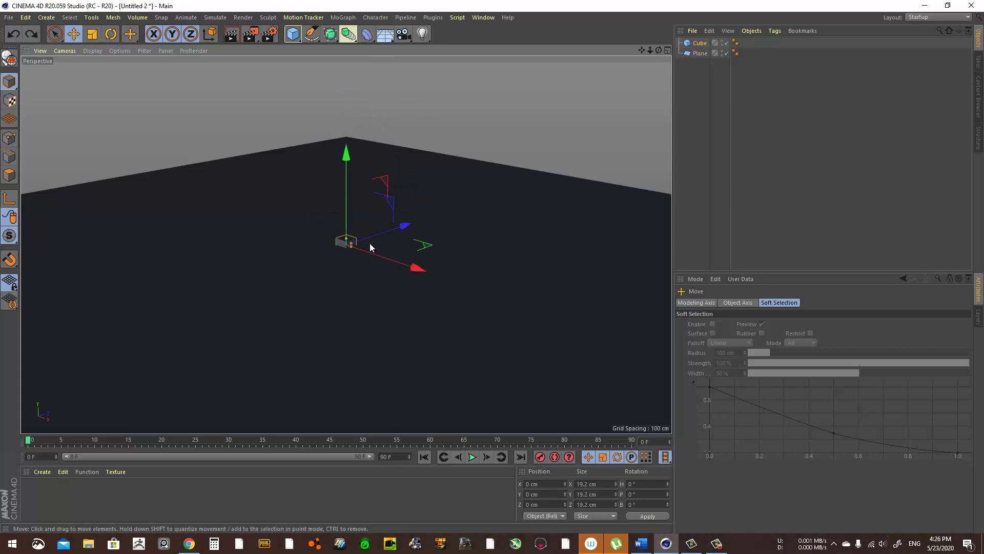
Add a MoGraph Cloner and make the Cube its child
click(344, 18)
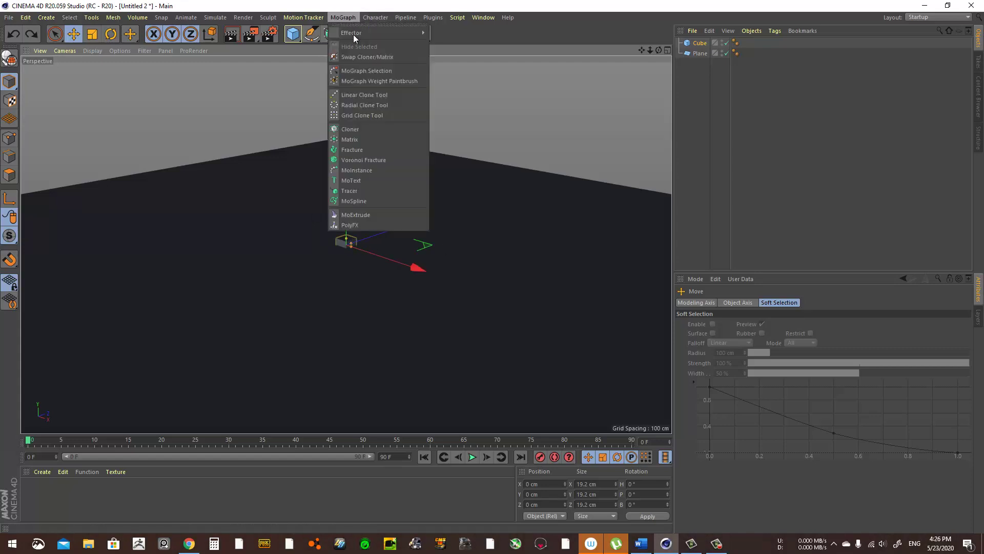
click(358, 129)
drag(699, 53, 701, 45)
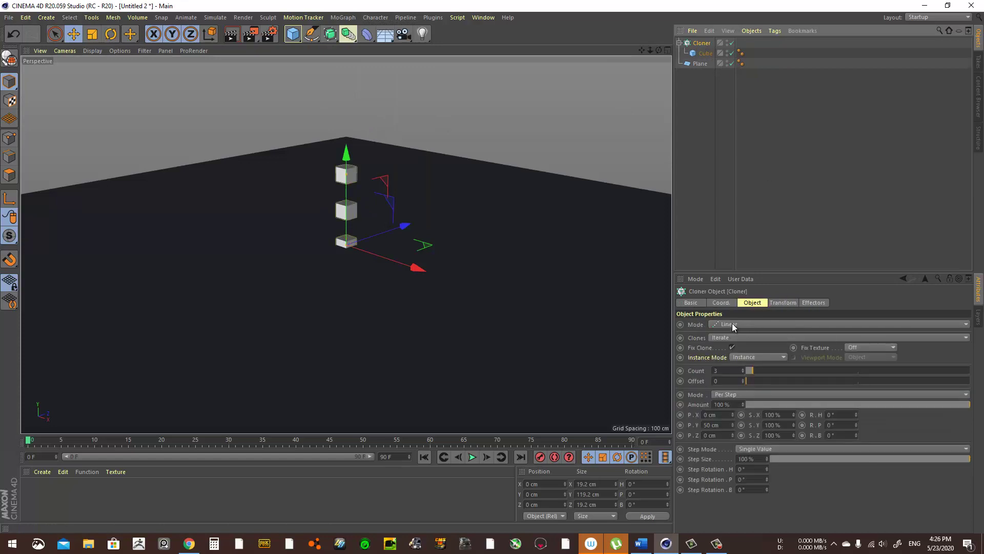
Set the Cloner to Grid Array mode with a count of 8 × 8 × 8
click(738, 324)
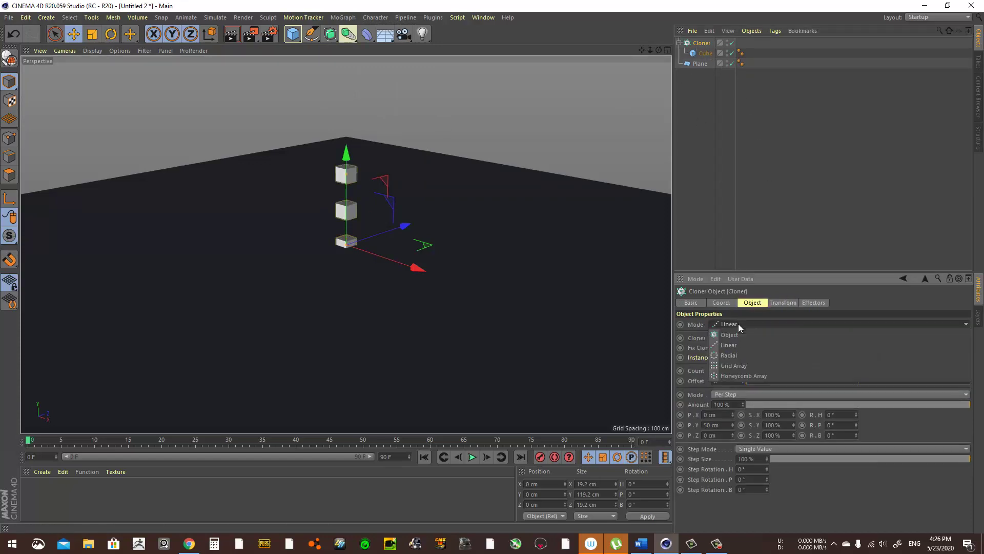
click(761, 365)
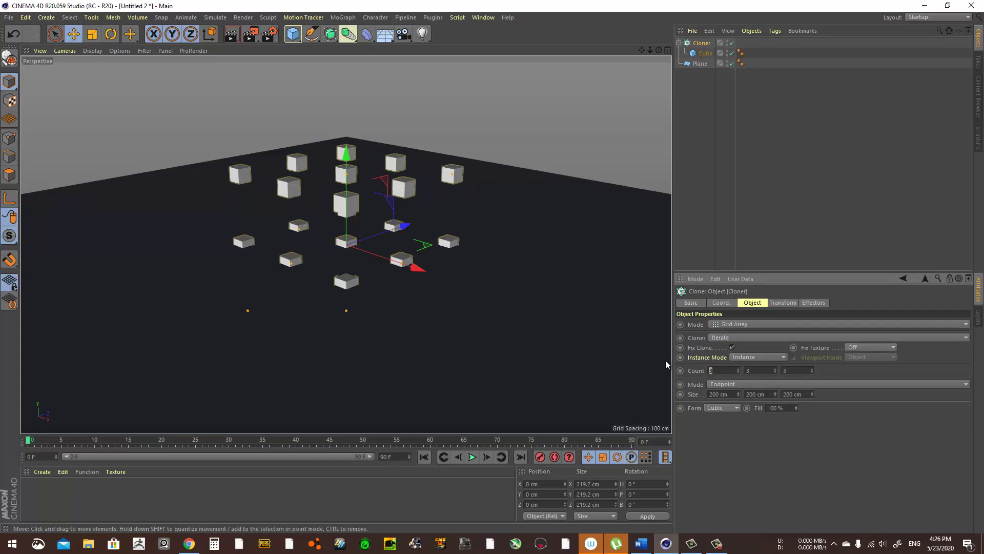
text(8)
key(Tab)
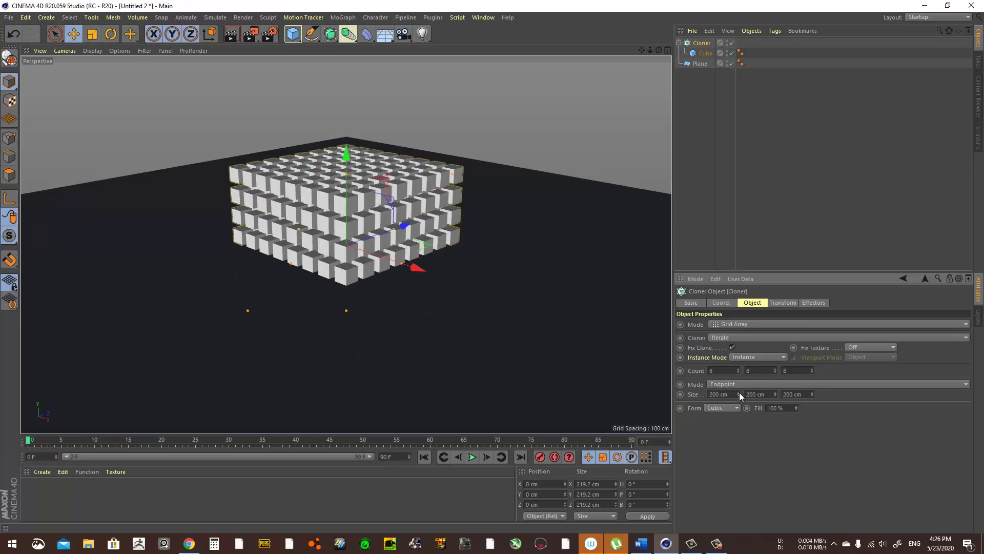
Reduce the Cloner's grid size to about 162 × 167 × 154 cm so the cubes sit closer together
drag(739, 392, 775, 395)
alt+drag(320, 155, 325, 225)
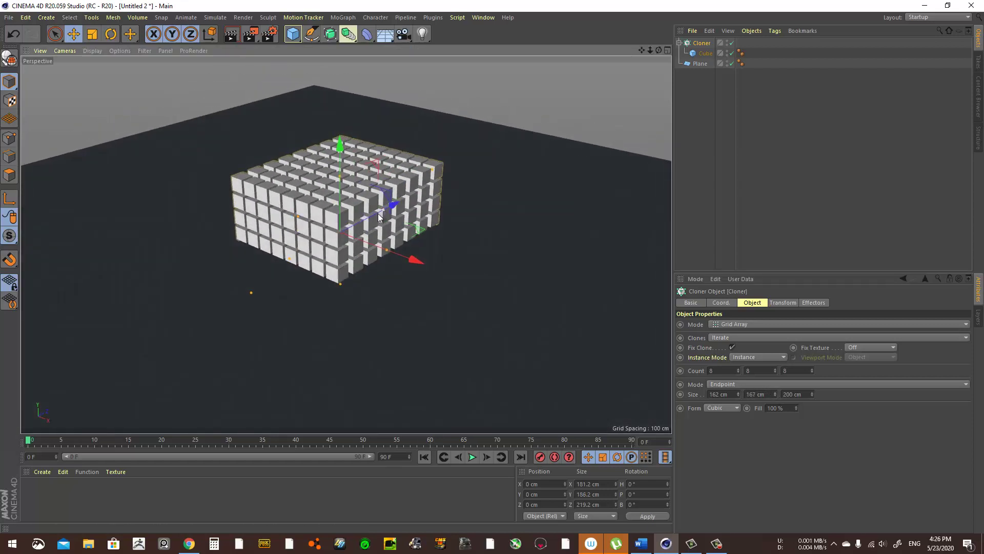
drag(383, 212, 374, 57)
Raise the Cloner to about Y 229 cm and tilt it to about H 20°, P 21°, B -31°
alt+right_drag(447, 215, 314, 210)
alt+middle_drag(314, 210, 324, 262)
alt+drag(324, 262, 411, 276)
alt+middle_drag(411, 276, 371, 261)
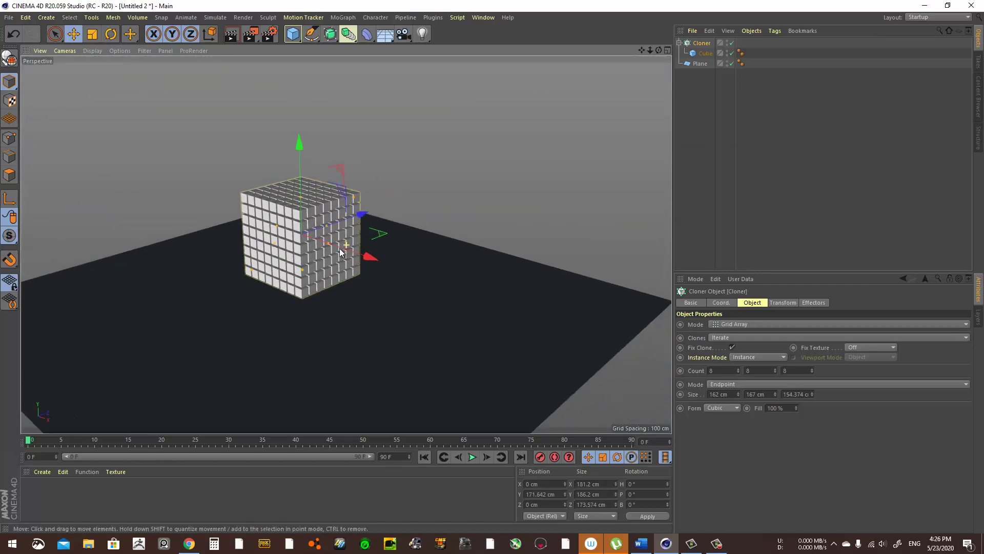
drag(337, 178, 337, 149)
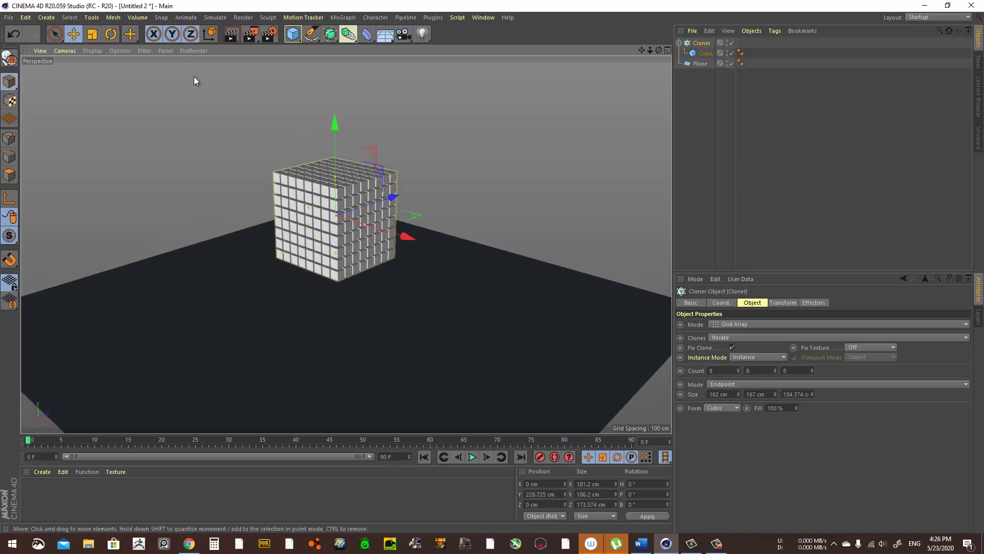
click(111, 34)
drag(547, 190, 313, 214)
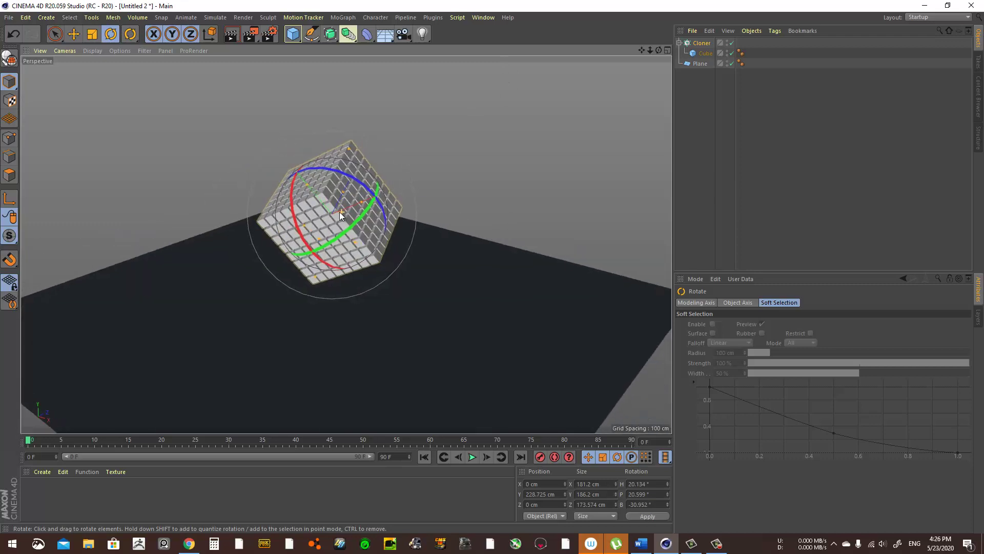
Add a Rigid Body simulation tag to the Cloner
click(690, 99)
click(701, 45)
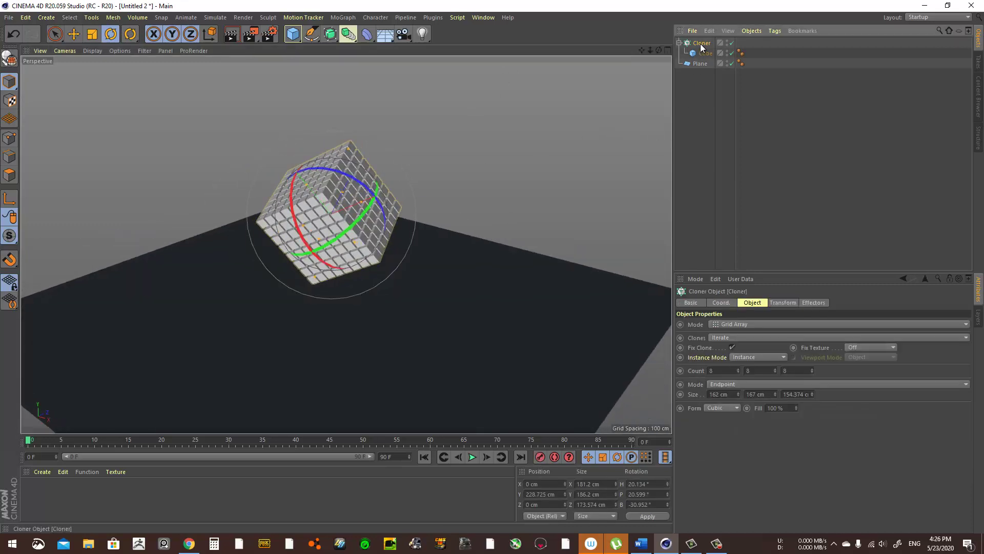
right_click(701, 46)
click(697, 43)
click(697, 84)
right_click(702, 45)
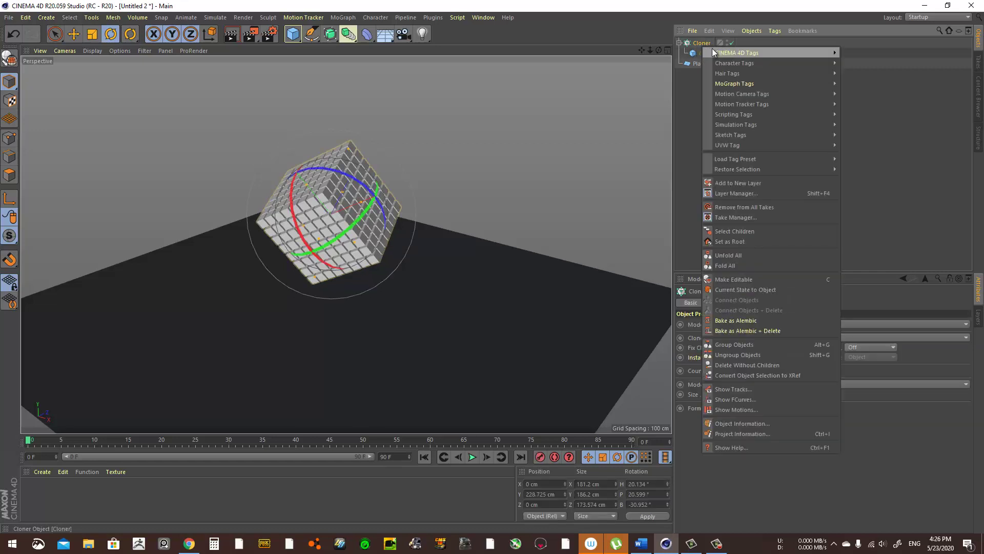
mouse_move(717, 50)
mouse_move(761, 125)
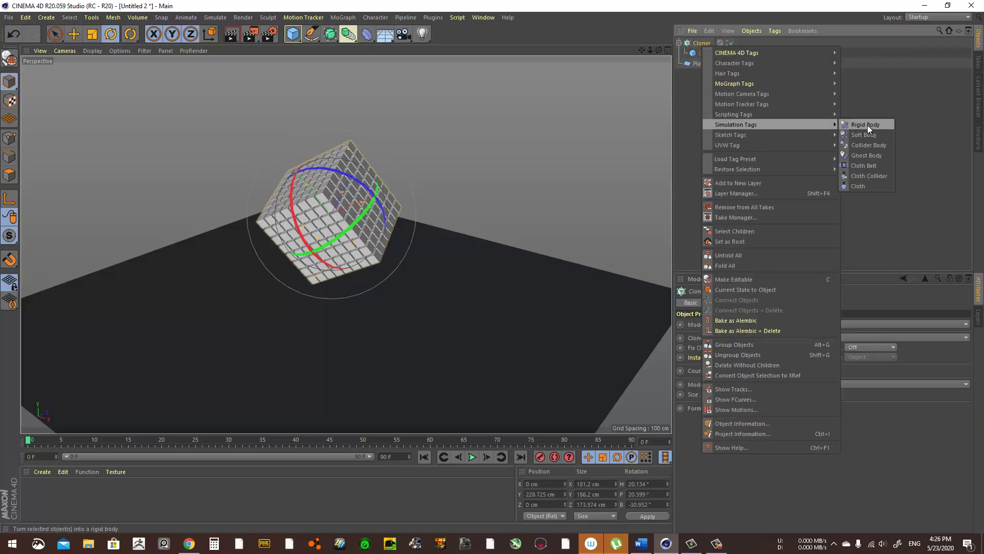
click(868, 125)
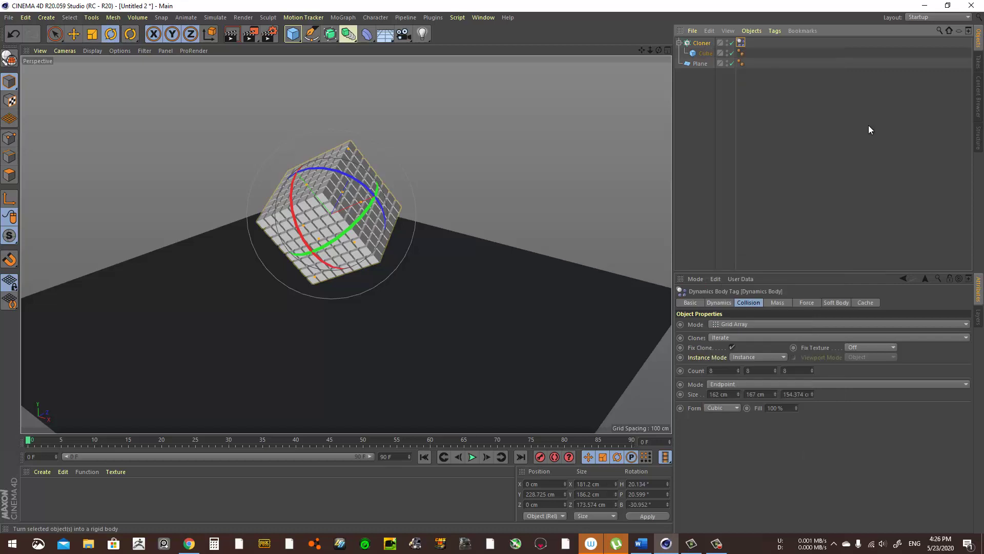
Add a Collider Body simulation tag to the Plane
click(698, 64)
right_click(698, 64)
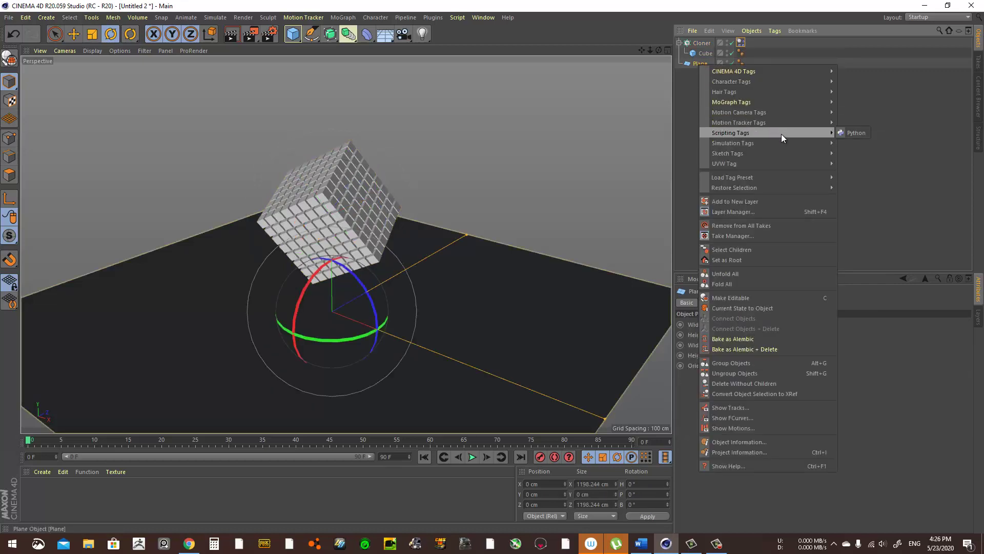
mouse_move(786, 143)
click(865, 164)
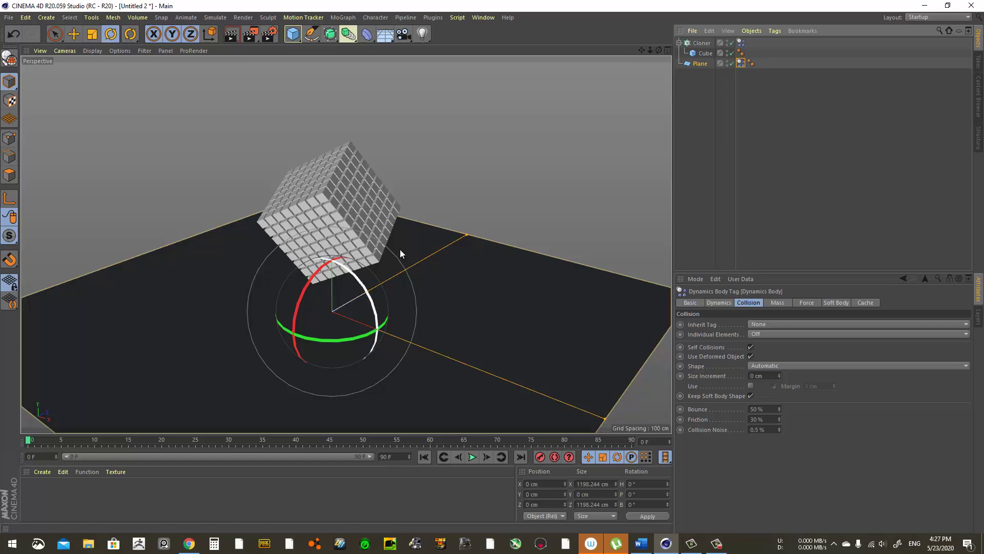
Inspect the Dynamic setting in the Plane's dynamics tag and the settings of the Cloner's dynamics tag
click(718, 303)
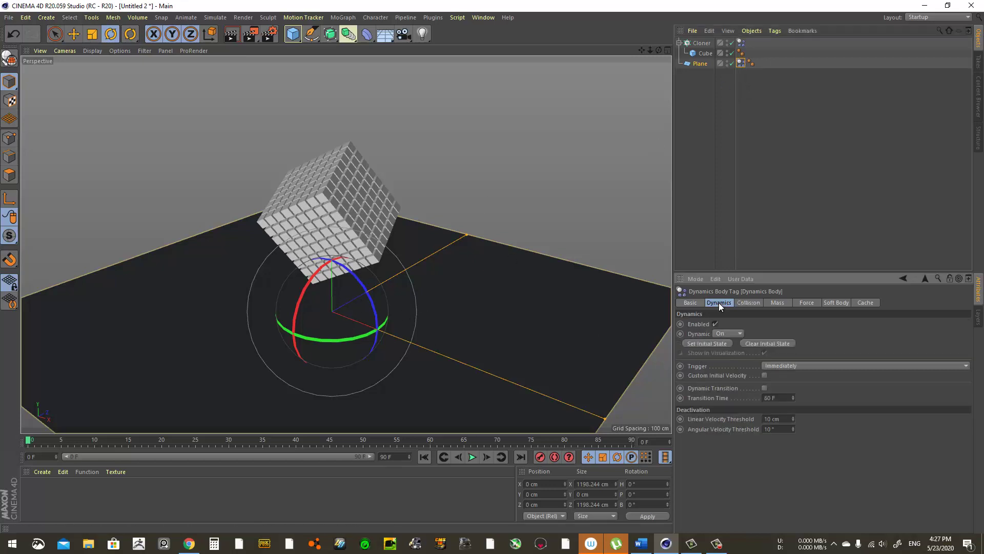
click(719, 333)
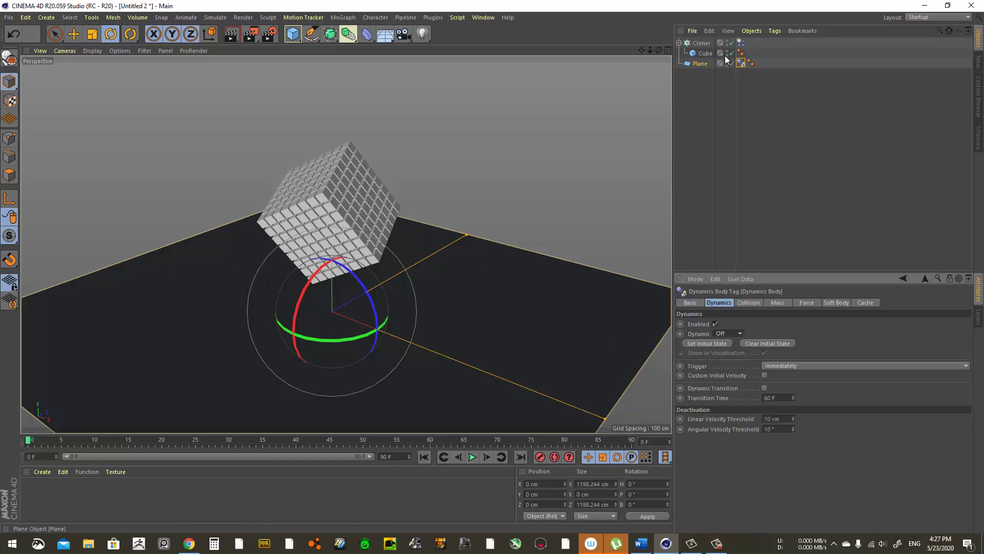
click(742, 43)
Move the Cloner higher above the plane, to about X -21, Y 317, Z 30 cm
click(699, 44)
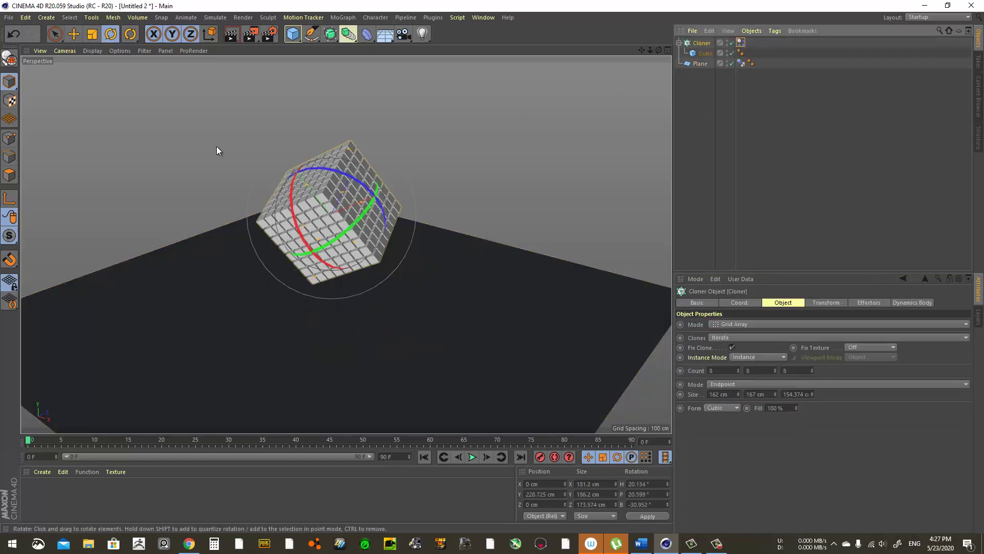
click(74, 35)
drag(496, 165, 497, 120)
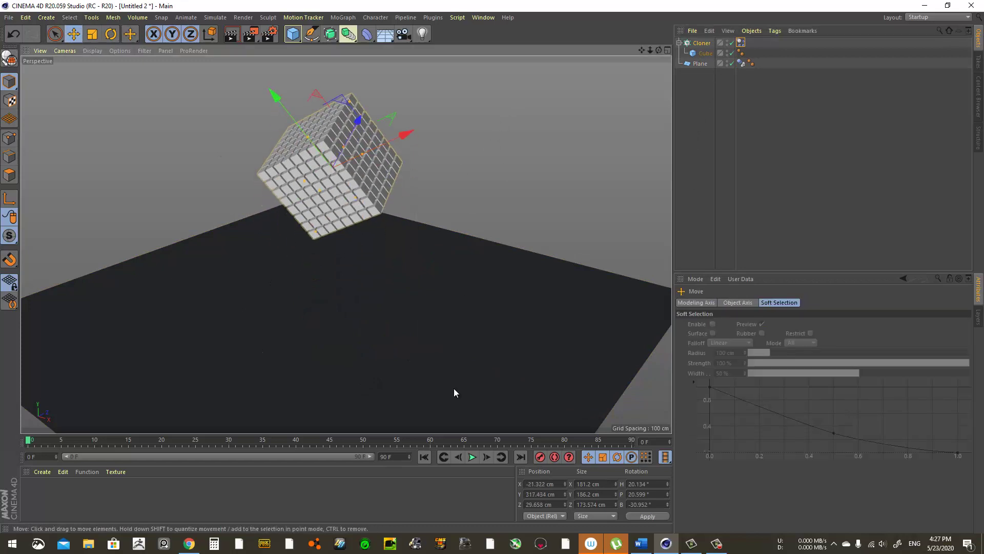
Play the simulation to see the Cloner fall onto the plane, and return to the first frame
click(472, 457)
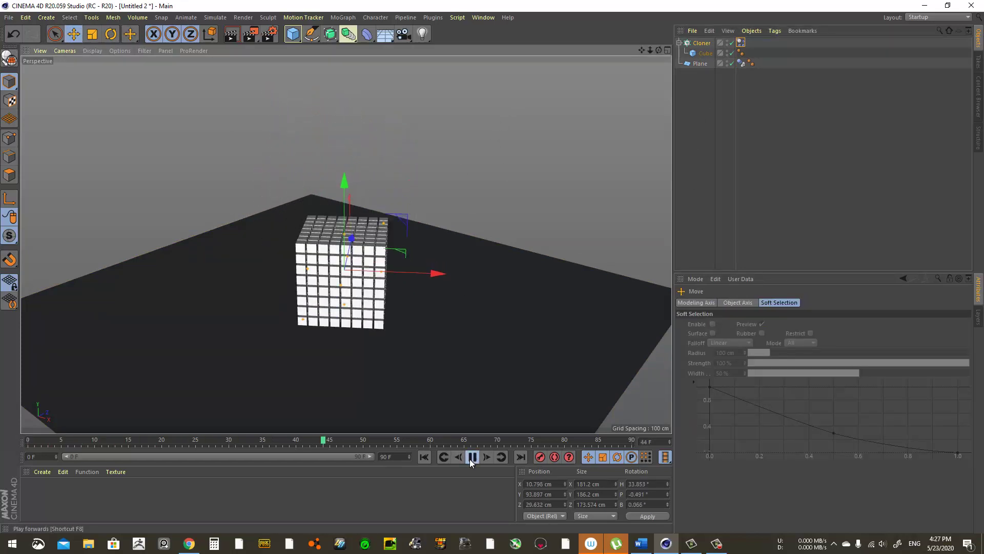
click(471, 457)
click(424, 456)
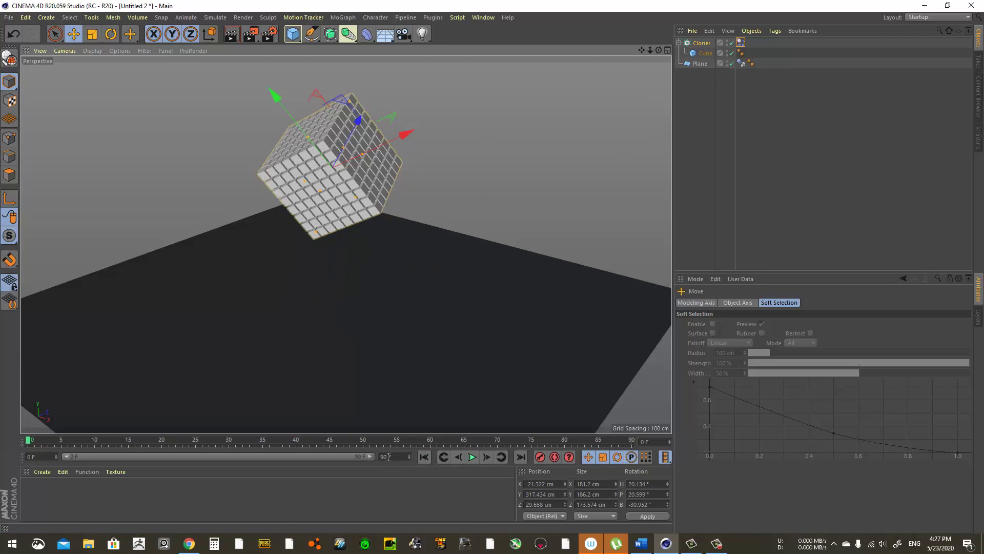
Set the project end to 120 frames and extend the preview range to frame 120
drag(395, 457, 350, 459)
text(120)
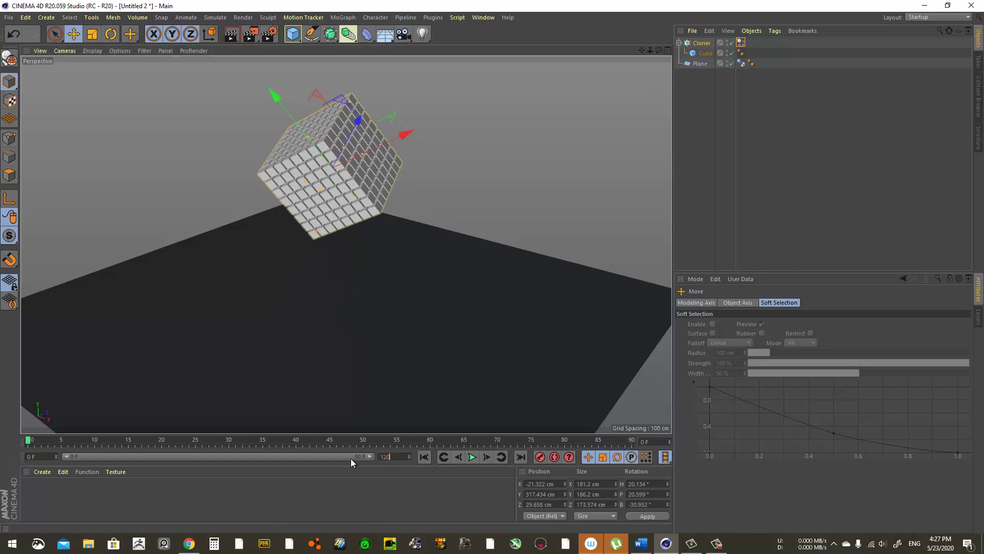
key(Return)
drag(293, 459, 370, 456)
Replay the simulation over the 120-frame timeline, stop it and rewind to the start
click(473, 457)
click(474, 458)
click(425, 457)
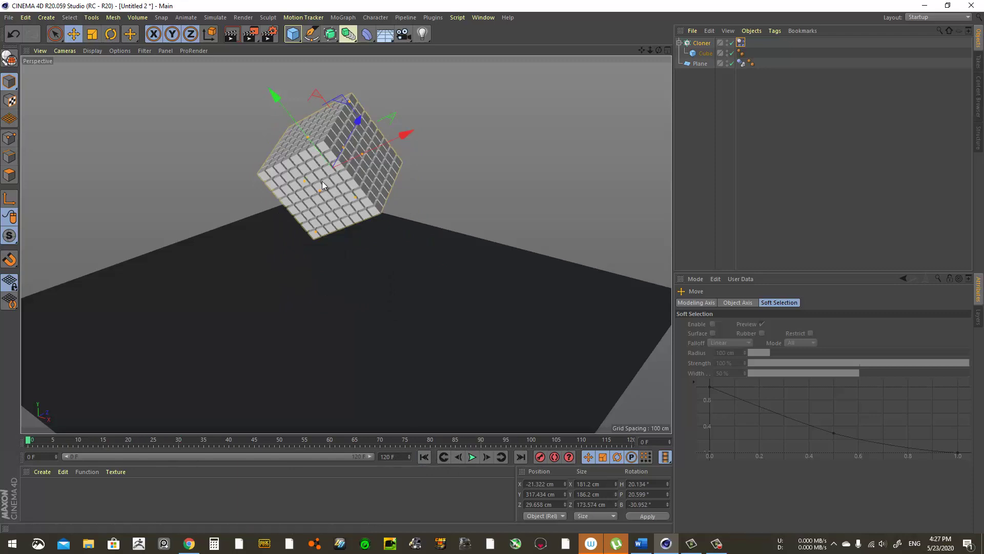
Set the Cloner's dynamics tag to Apply Tag to Children with Individual Elements All, play the simulation and rewind
click(741, 42)
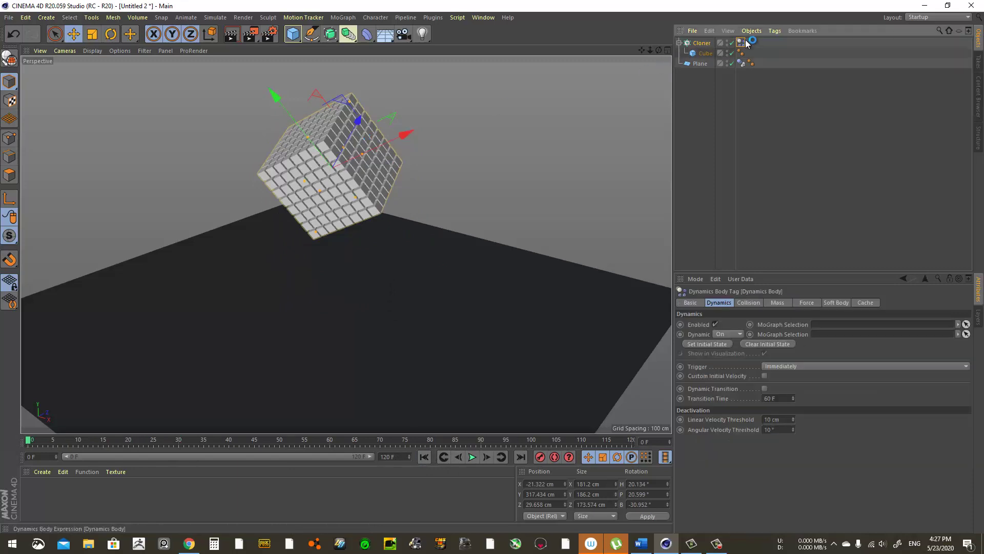
click(735, 305)
click(769, 323)
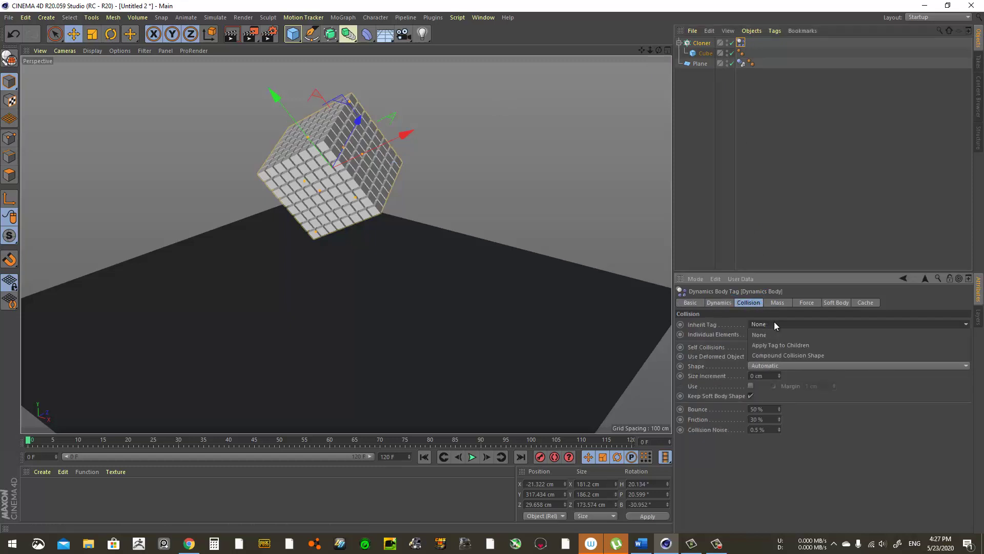
click(791, 345)
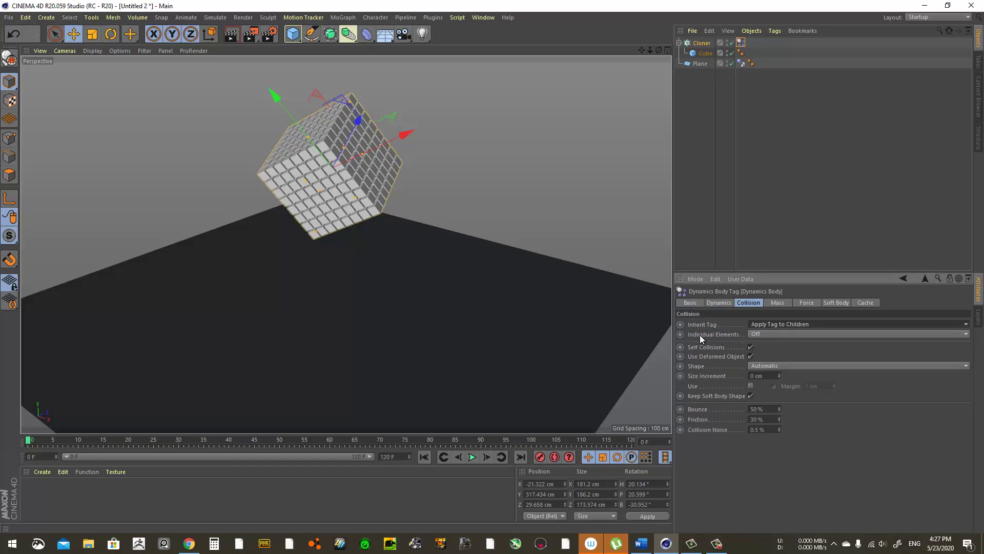
click(768, 333)
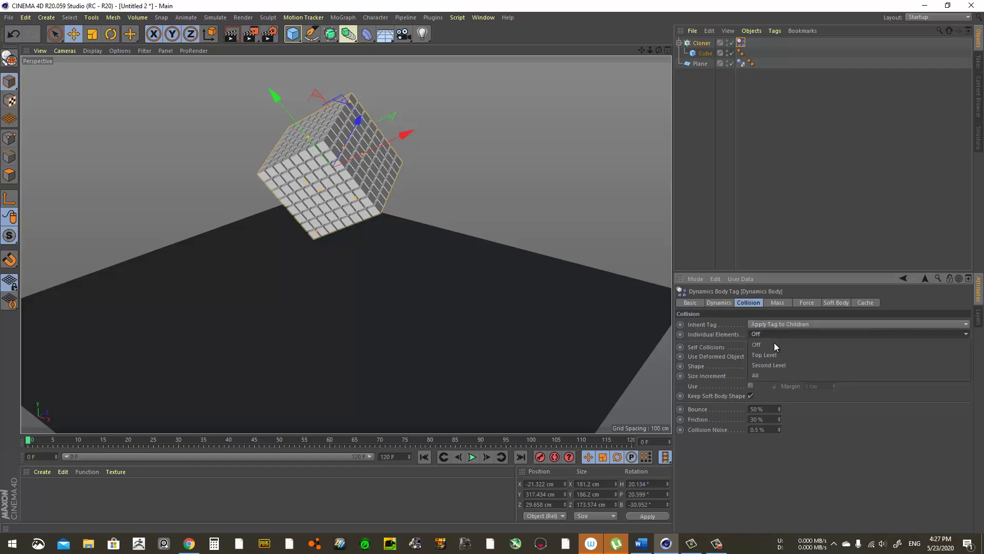
click(781, 373)
click(472, 456)
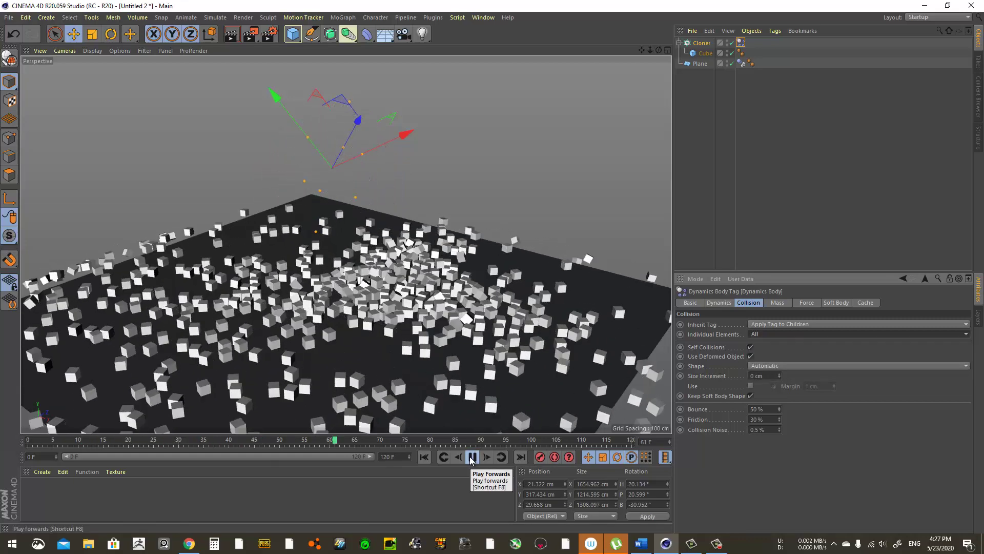
click(425, 457)
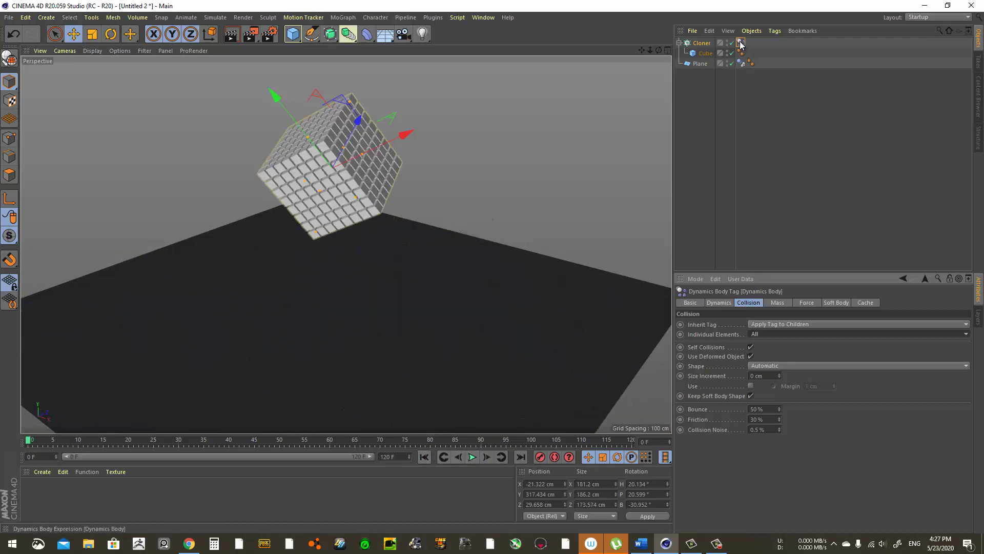
Set the friction to 300% on both the Cloner's and the Plane's dynamics tags
shift+click(741, 63)
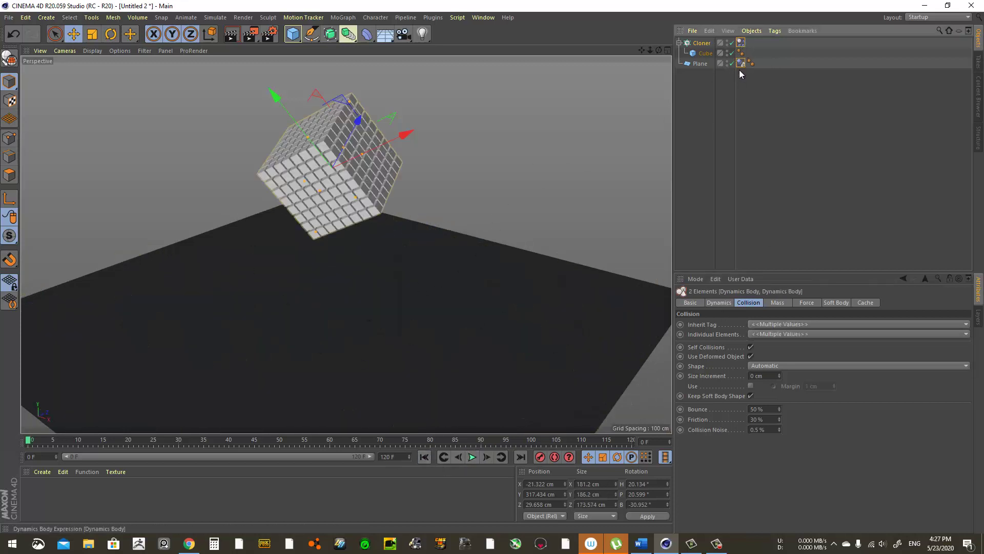
click(738, 86)
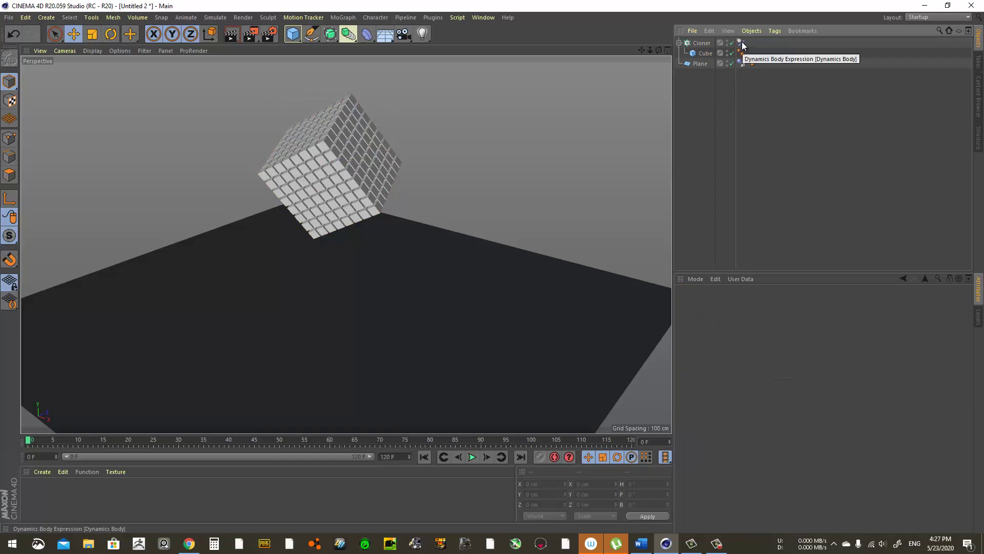
click(741, 43)
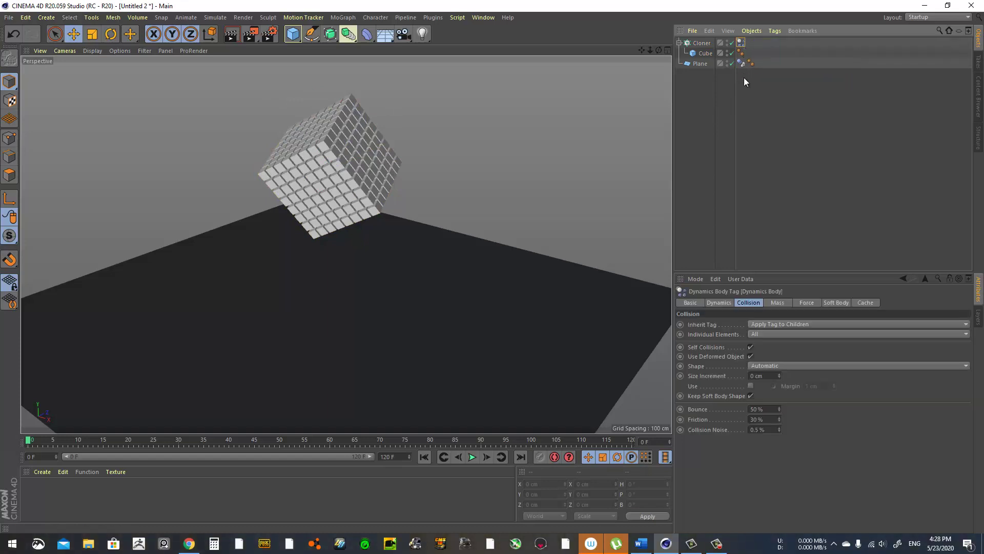
ctrl+click(741, 62)
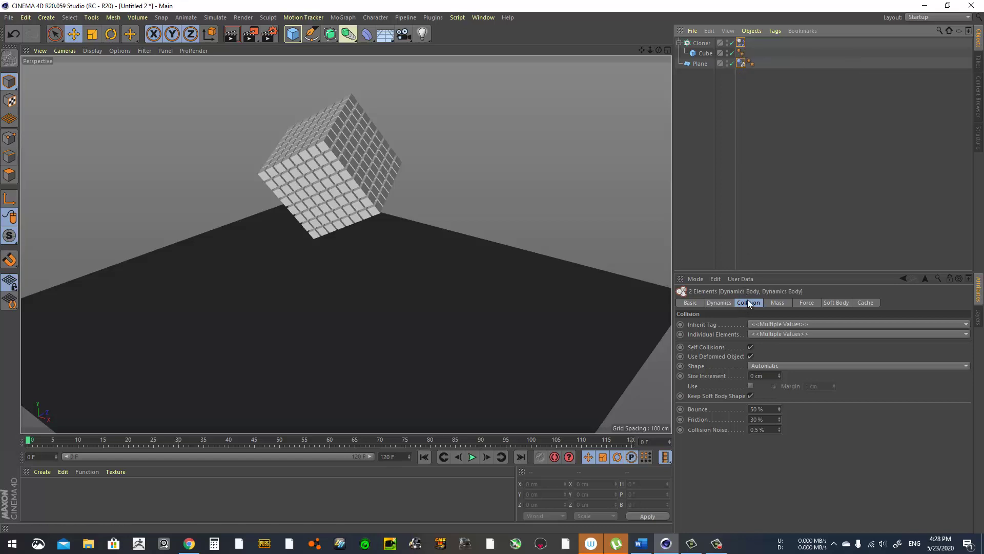
click(768, 421)
text(300)
key(Return)
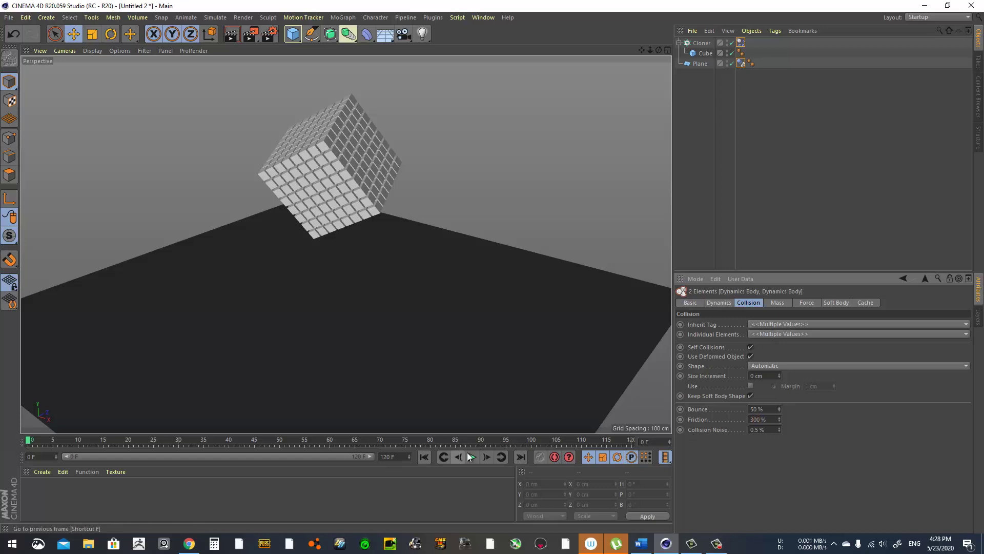
Play the simulation with the higher friction, stop it and return to the first frame
click(703, 183)
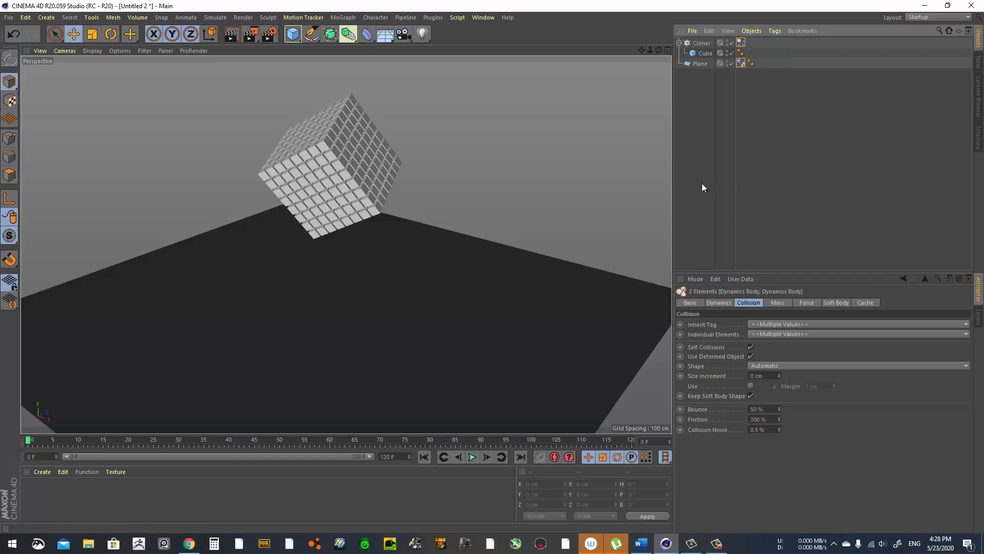
click(469, 456)
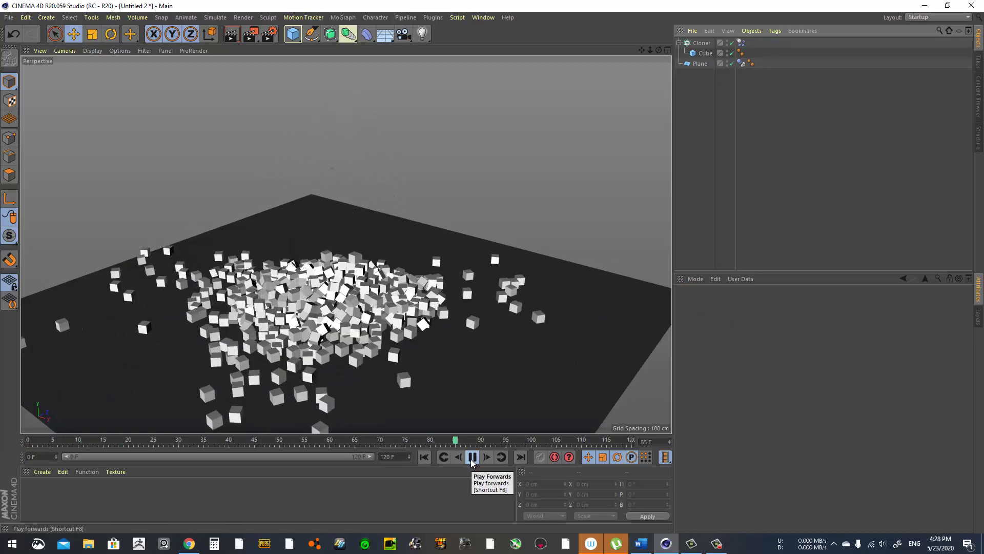
click(472, 459)
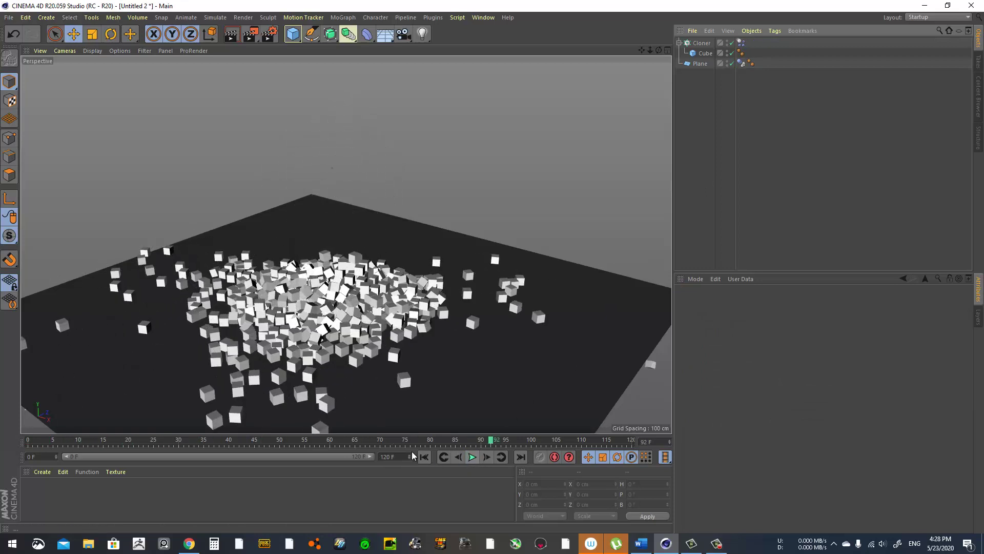
click(424, 457)
Add a sphere, enlarge it to about 413 cm in diameter and raise it above the plane under the Cloner
click(295, 39)
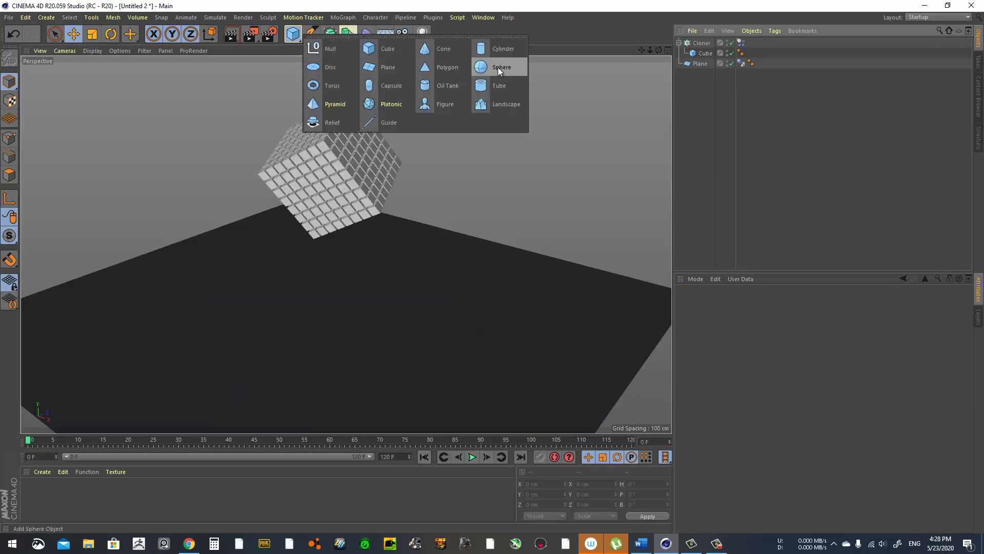
click(497, 66)
key(t)
drag(307, 205, 634, 155)
click(78, 39)
drag(332, 224, 331, 181)
Make the sphere editable and delete the polygons of its upper half to leave an open bowl
click(12, 60)
click(53, 37)
click(75, 73)
click(9, 175)
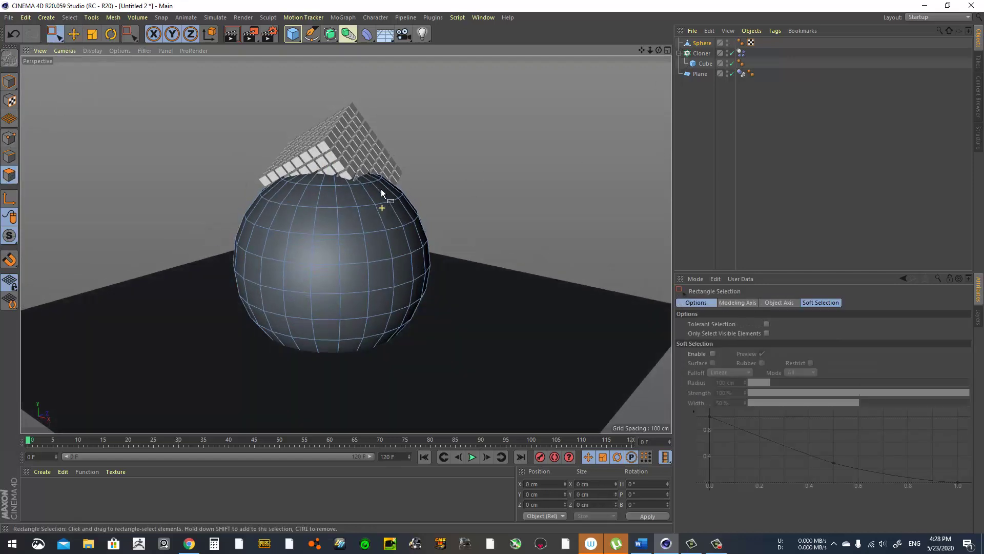
alt+drag(381, 191, 382, 169)
mouse_move(163, 121)
mouse_down()
mouse_move(530, 305)
mouse_move(533, 294)
mouse_up()
key(Delete)
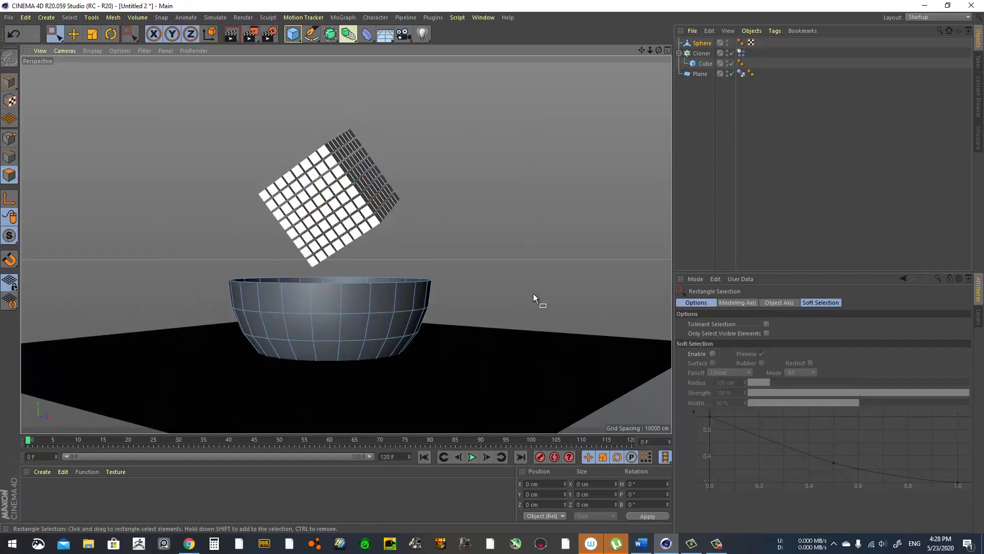
Move the edges of the bowl's top two rings down by about 32 cm
click(12, 158)
drag(143, 180, 533, 285)
alt+drag(424, 263, 343, 212)
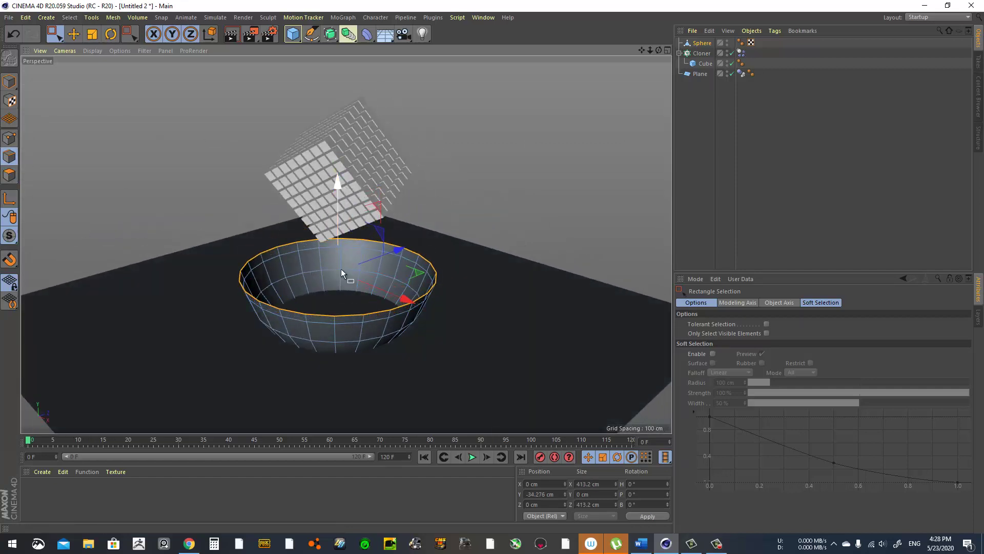
alt+drag(345, 299, 275, 227)
drag(190, 175, 468, 280)
drag(343, 183, 347, 194)
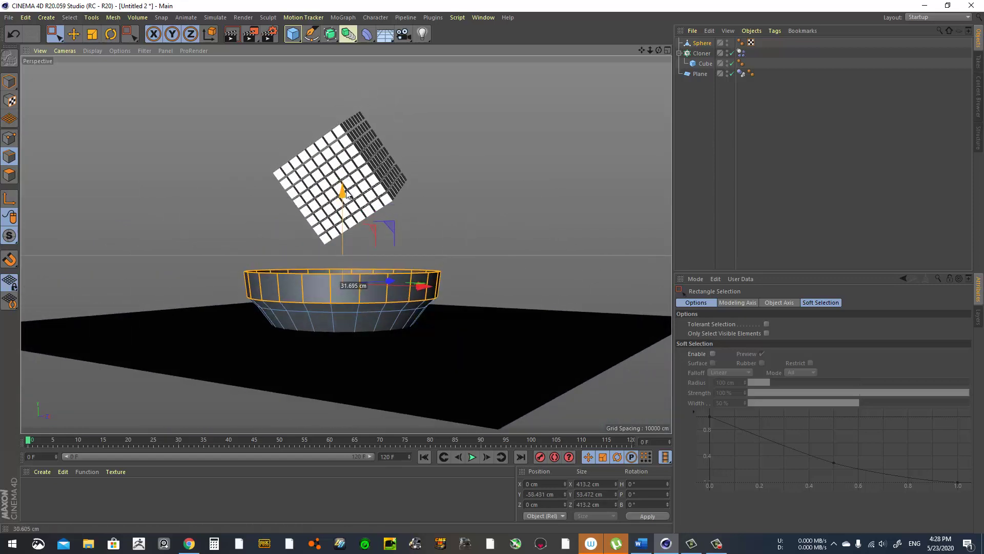
Scale the selected upper edges inward to about 395 cm across and return to whole-object editing
alt+drag(358, 300, 482, 291)
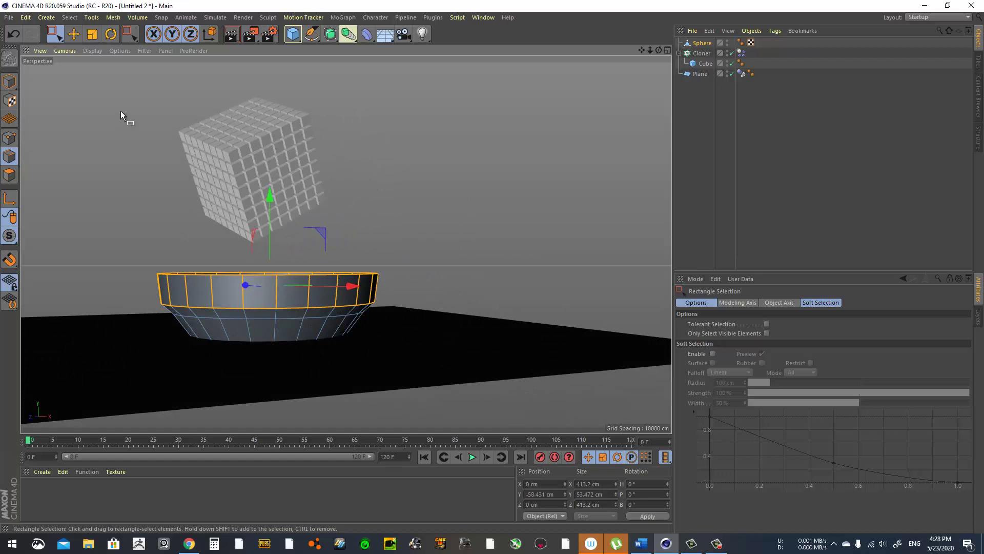
click(91, 34)
drag(494, 184, 473, 183)
alt+drag(474, 183, 241, 205)
click(9, 81)
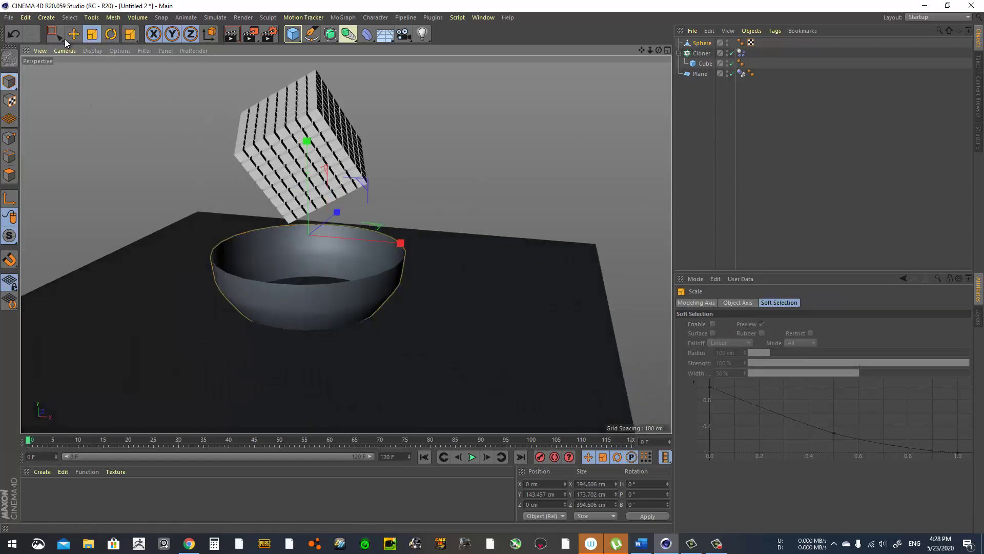
Raise the Cloner higher and move the bowl up to about Y 207 cm beneath it
click(310, 122)
drag(447, 192, 445, 132)
click(322, 237)
drag(308, 185, 309, 167)
alt+drag(267, 248, 311, 296)
drag(288, 183, 333, 308)
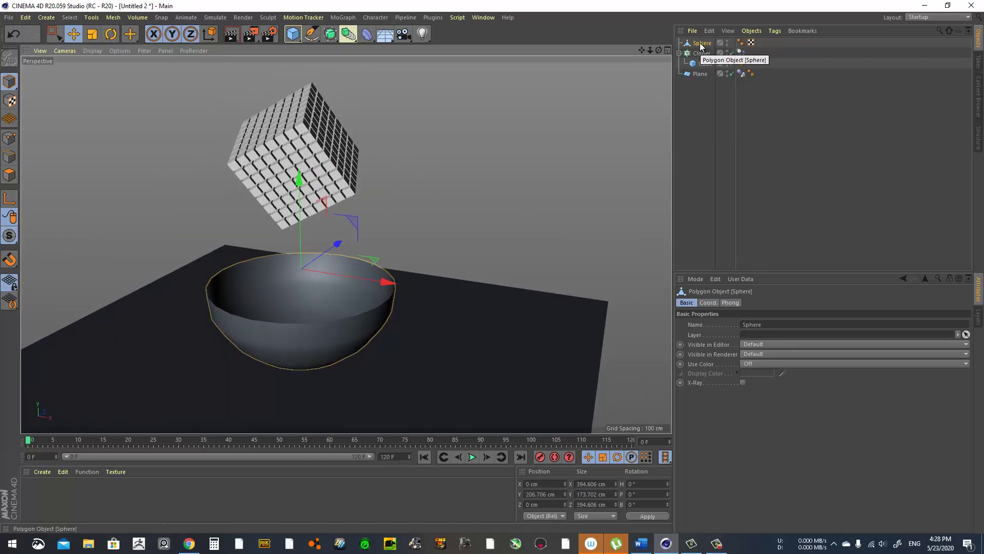
Add a Rigid Body simulation tag to the Sphere bowl
right_click(700, 44)
mouse_move(764, 122)
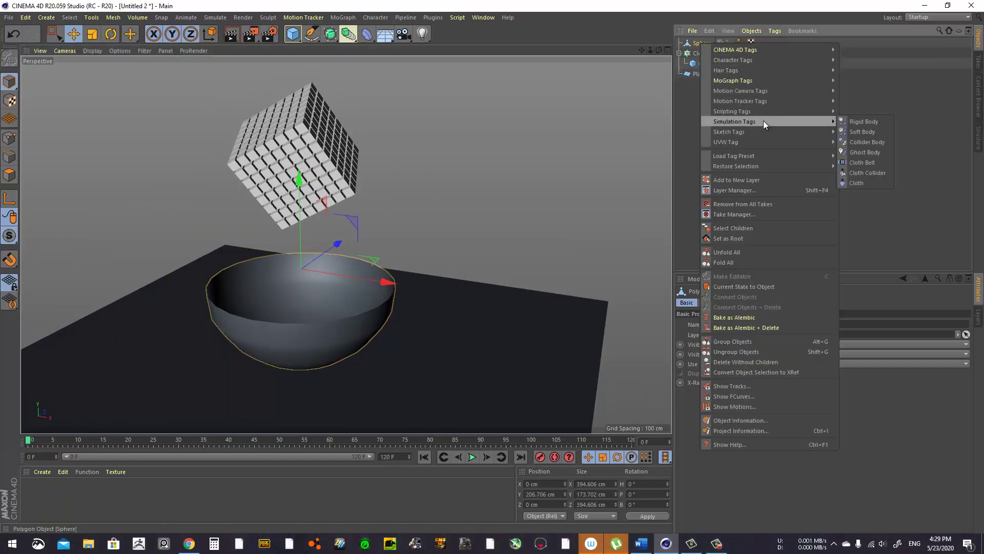
click(864, 122)
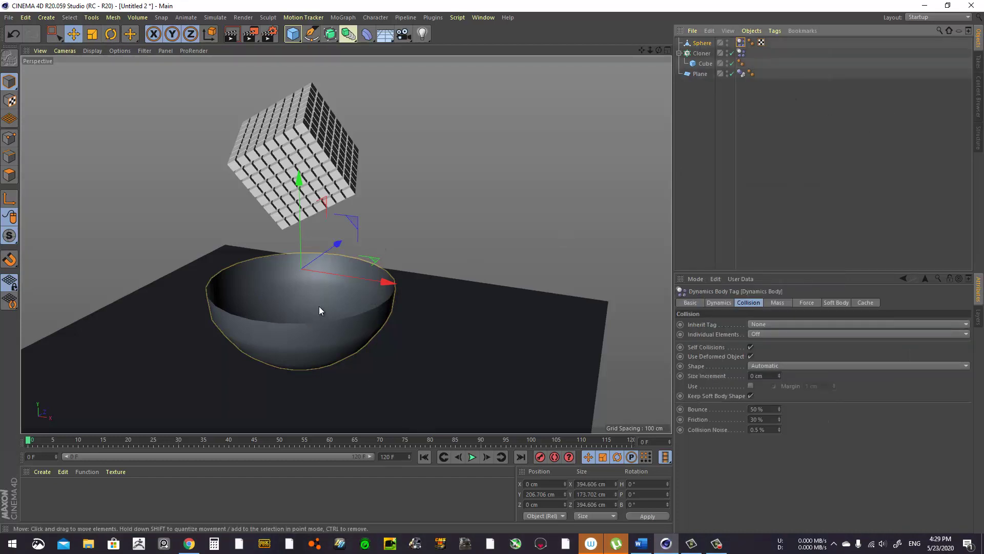
Play the simulation to check how the cubes fall onto the rigid bowl, and stop it at the start
click(472, 457)
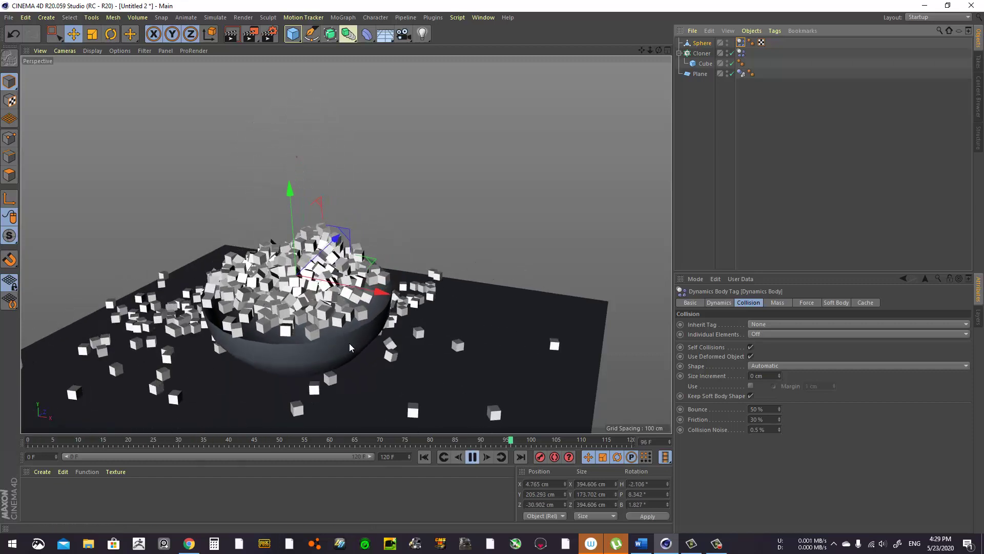
click(471, 458)
click(424, 458)
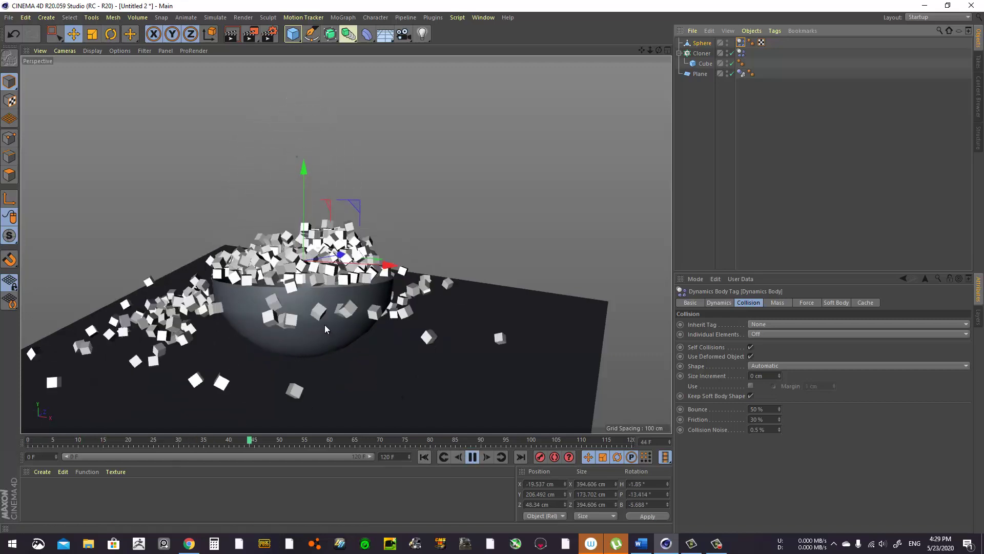
alt+drag(325, 322, 303, 335)
click(471, 457)
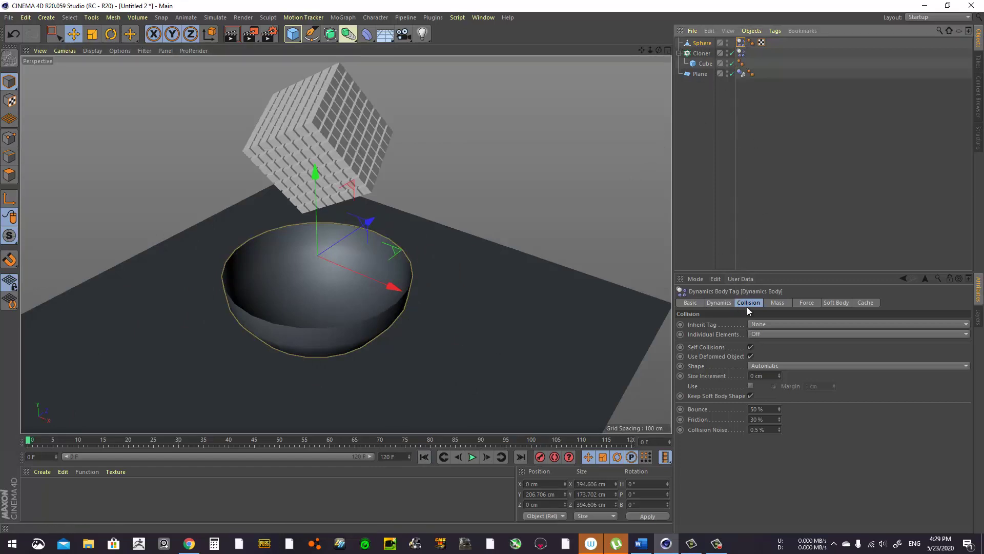
Try Moving Mesh as the bowl's collision shape, play the simulation and return to the first frame
click(767, 365)
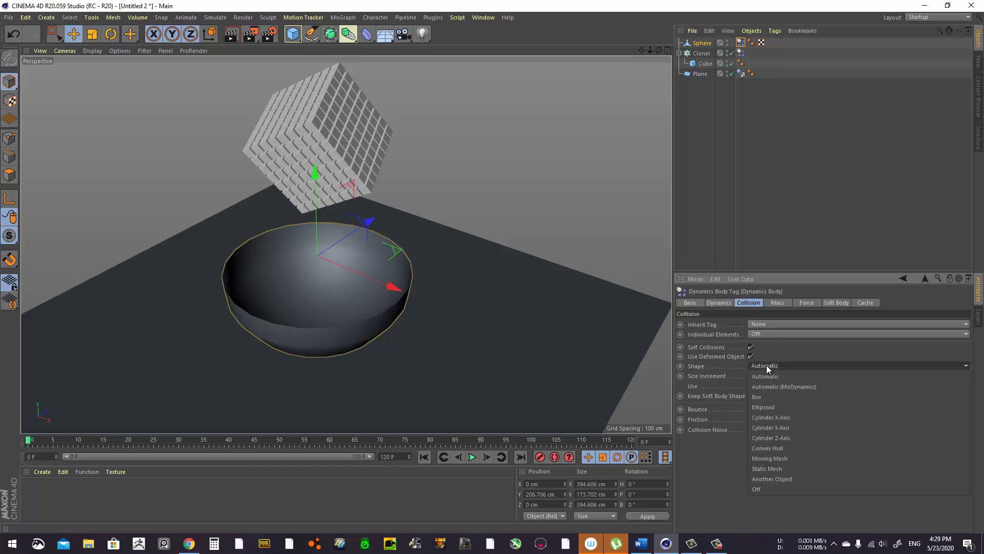
click(786, 460)
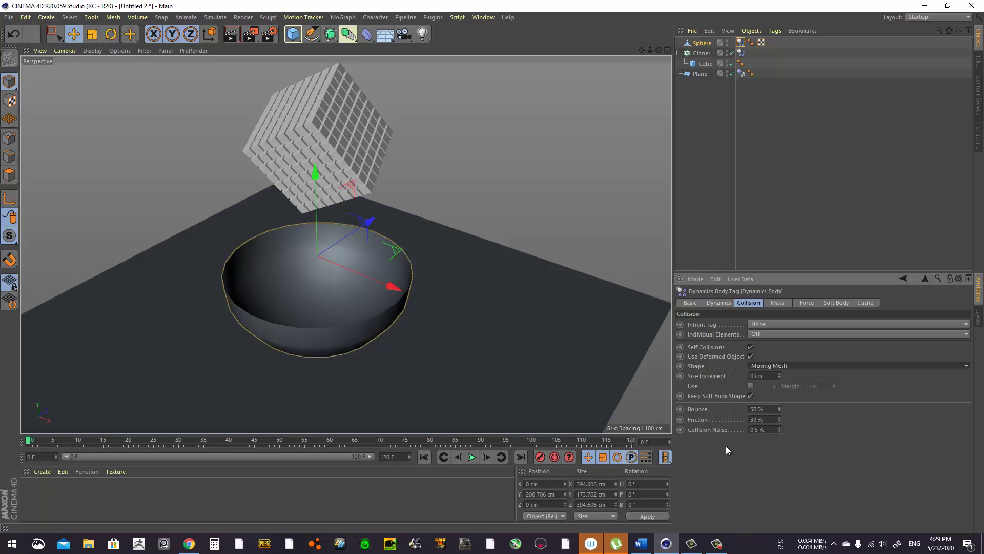
alt+drag(391, 336, 386, 318)
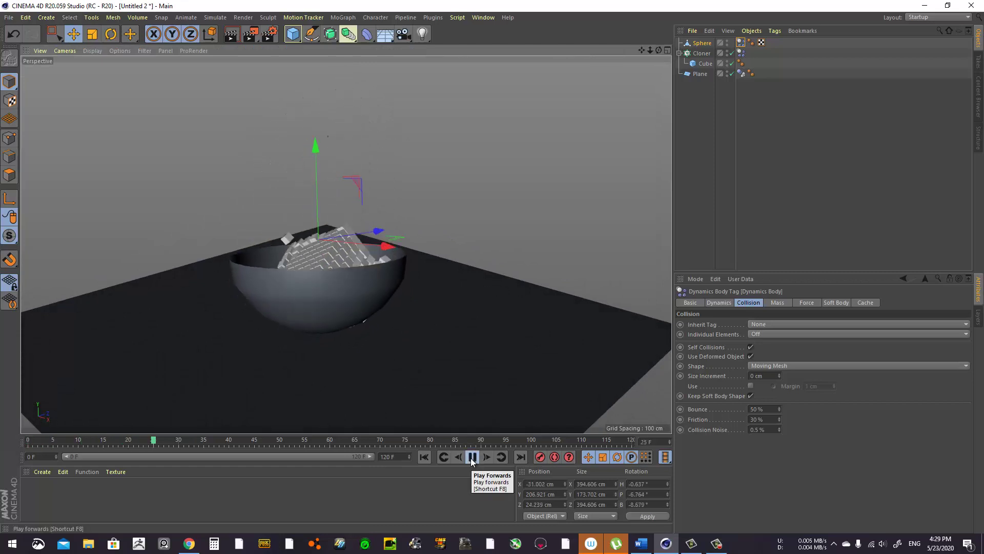
alt+drag(324, 349, 466, 362)
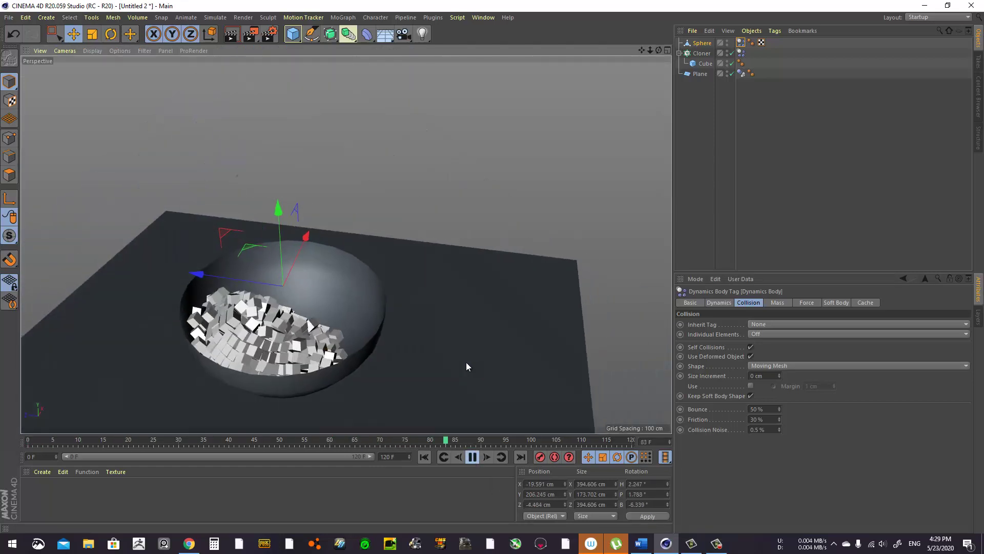
click(472, 457)
click(424, 457)
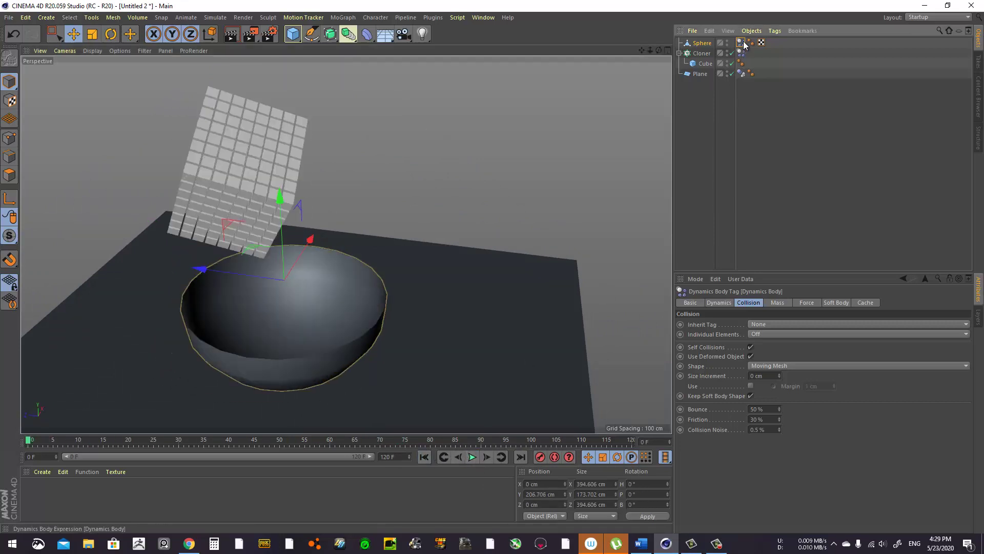
Set the bowl's collision shape to Static Mesh, play the simulation and rewind to the start
click(769, 366)
click(790, 458)
click(472, 457)
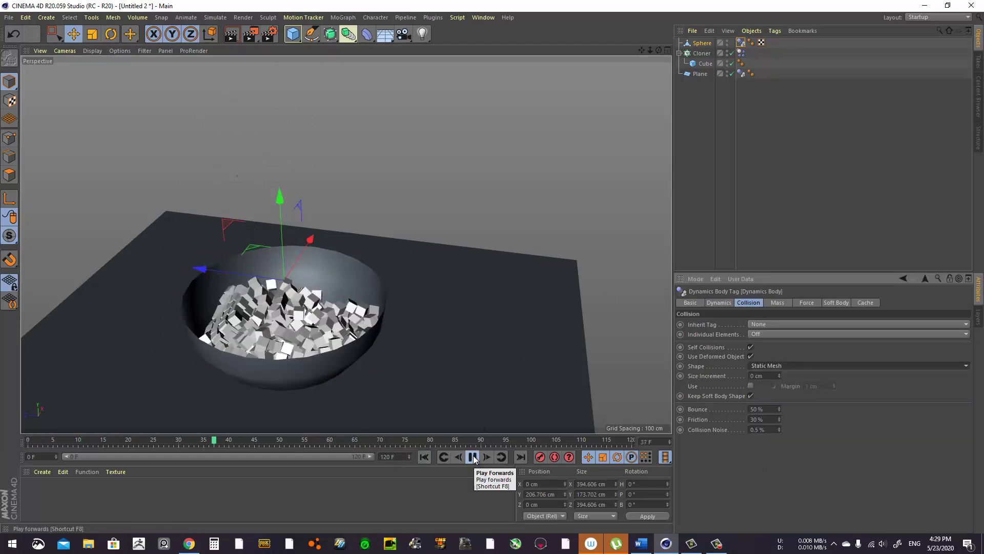
alt+drag(376, 351, 517, 343)
alt+middle_drag(449, 374, 459, 303)
click(473, 456)
click(424, 457)
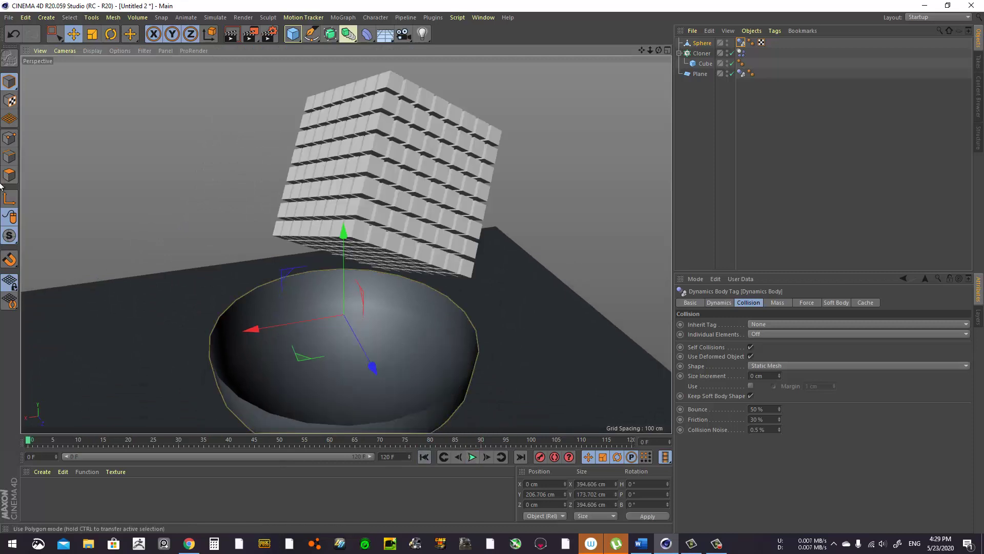
Select all polygons of the Sphere bowl in polygon mode
click(9, 176)
alt+drag(357, 324, 380, 274)
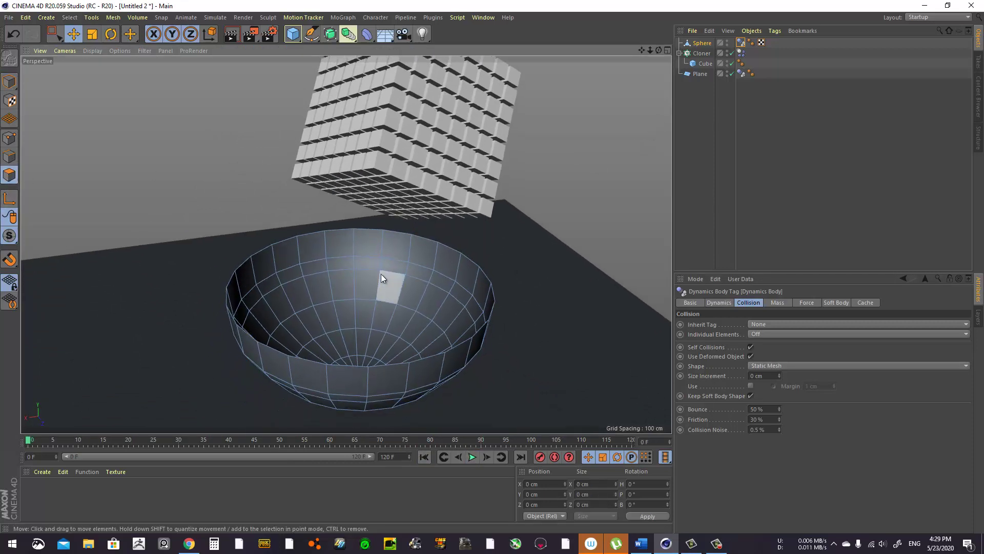
key(ctrl+a)
Try extruding the selected bowl polygons with an offset of about -11.4 cm without caps, and undo it
right_click(562, 252)
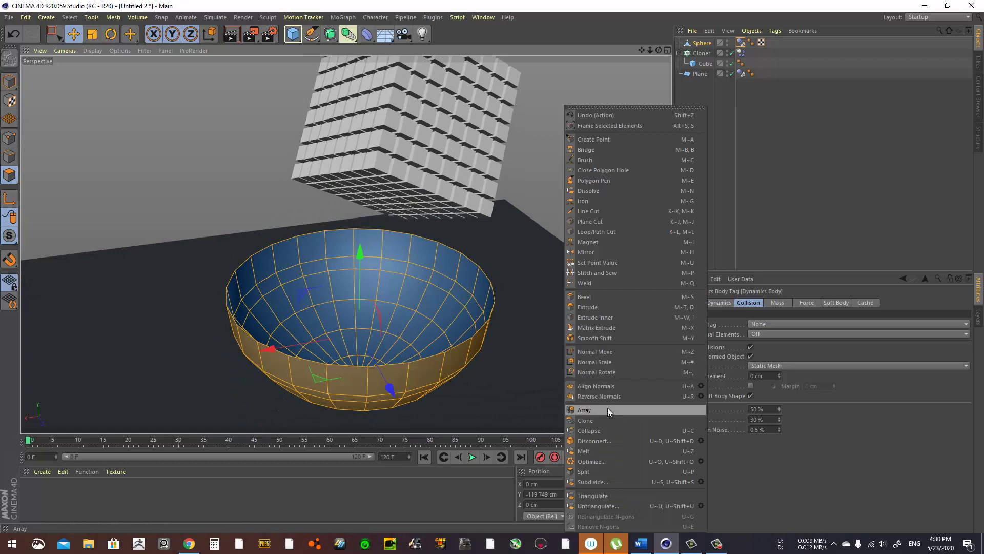
click(609, 307)
drag(483, 286, 490, 270)
key(ctrl+z)
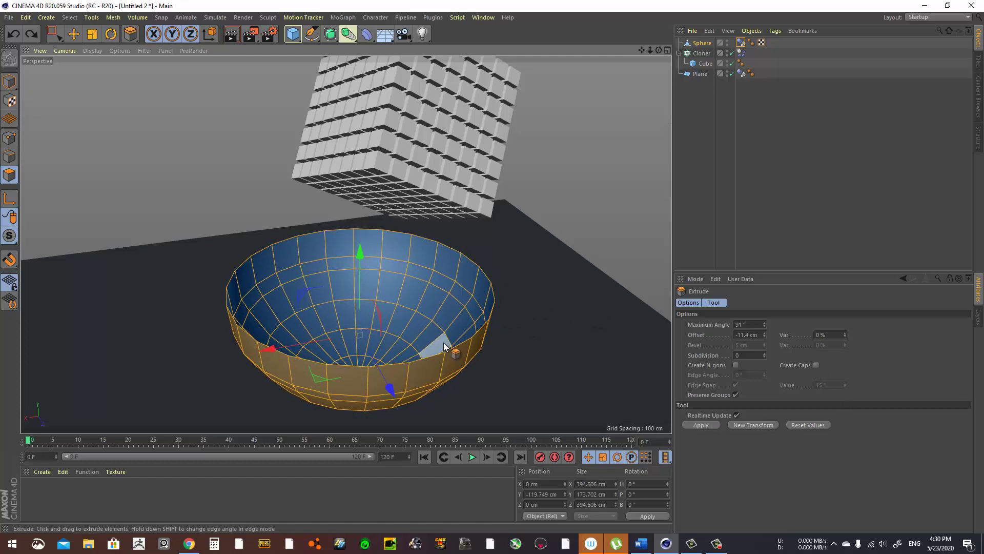
Extrude all the bowl's polygons outward with Create Caps enabled, making the bowl about 420 cm wide
click(55, 36)
drag(565, 161, 198, 421)
right_click(211, 219)
click(258, 296)
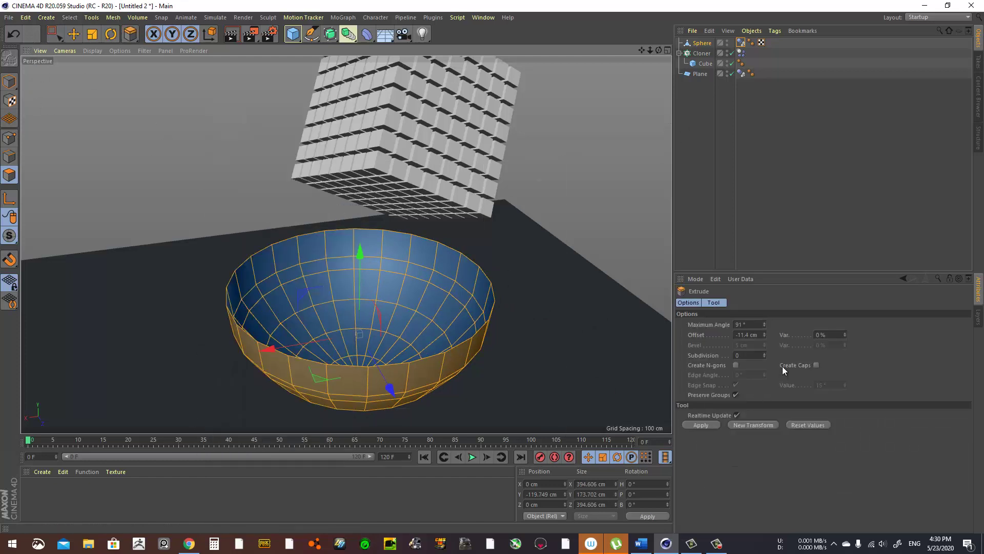
click(816, 363)
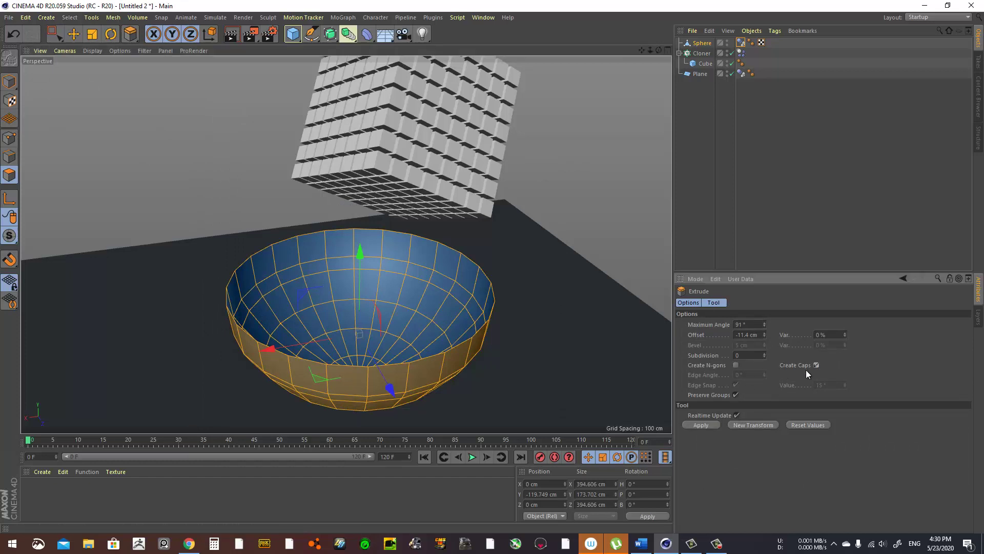
drag(500, 280, 493, 266)
click(74, 34)
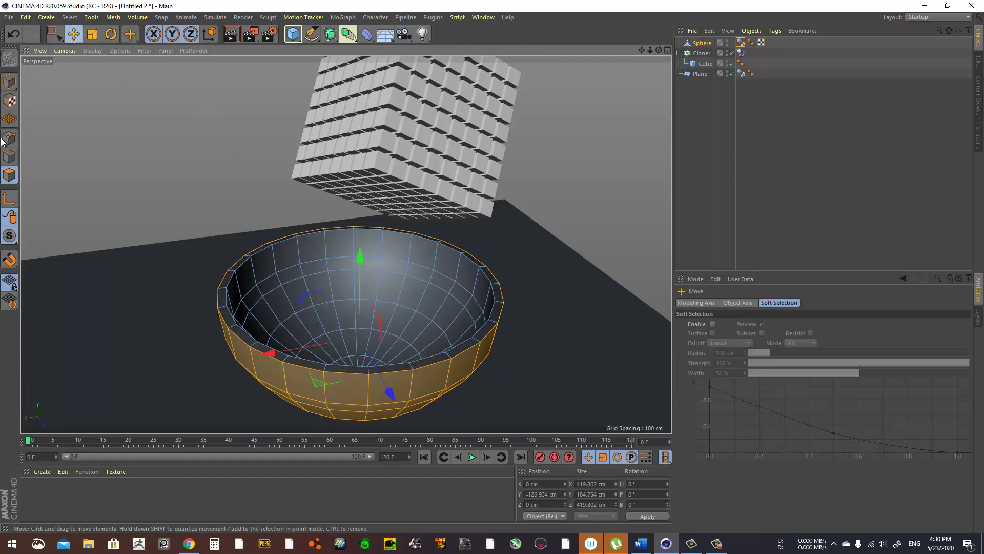
Select the inner and outer edge loops of the bowl's rim and bevel them with a chamfer offset of about 2.5 cm
click(10, 157)
double_click(466, 349)
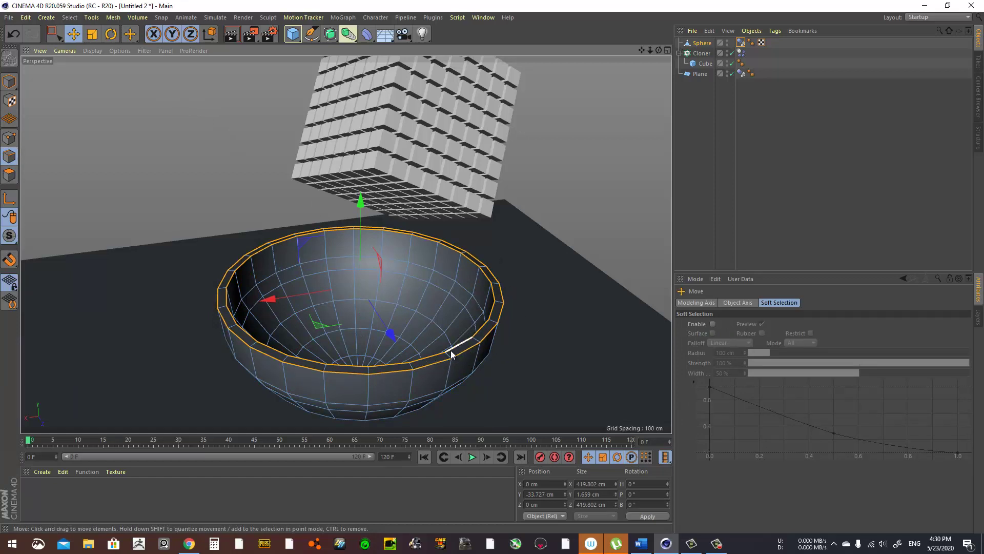
right_click(567, 291)
click(610, 418)
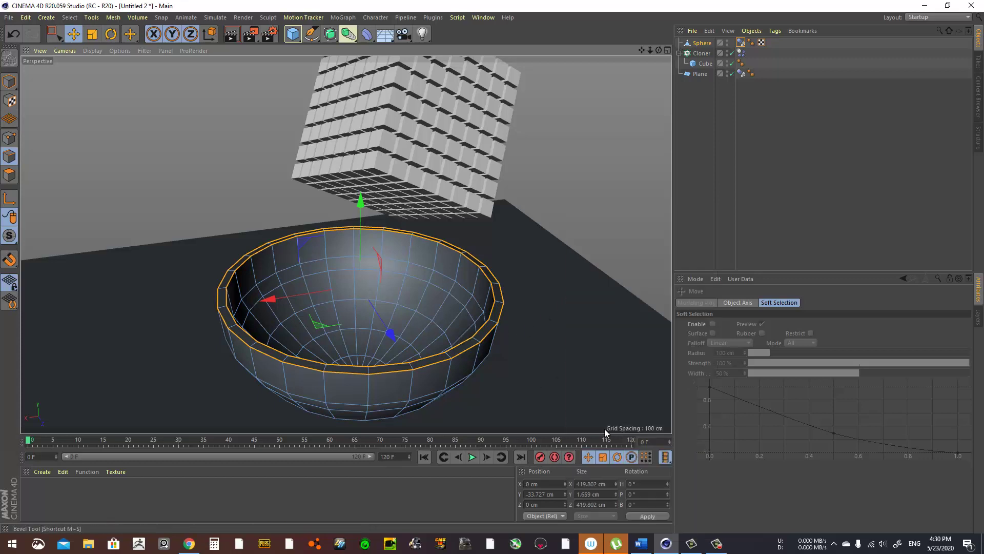
drag(485, 335, 488, 337)
key(ctrl+z)
alt+right_drag(452, 347, 633, 384)
drag(505, 355, 506, 355)
alt+right_drag(506, 356, 220, 328)
click(807, 196)
Play the simulation to check how the cubes fall into the thickened bowl, and return to the first frame
alt+middle_drag(446, 290, 411, 274)
scroll(345, 295, down, 4)
scroll(537, 216, up, 2)
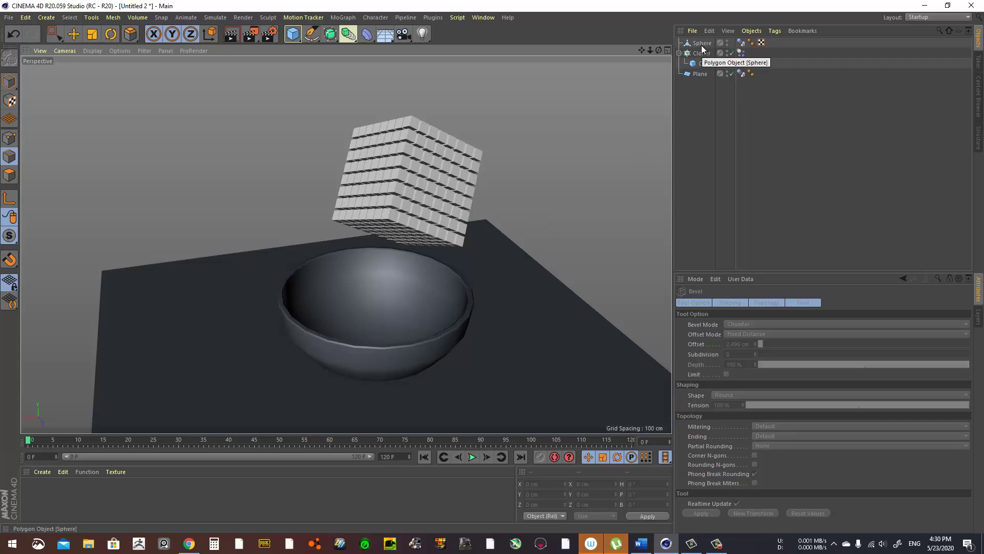
click(472, 456)
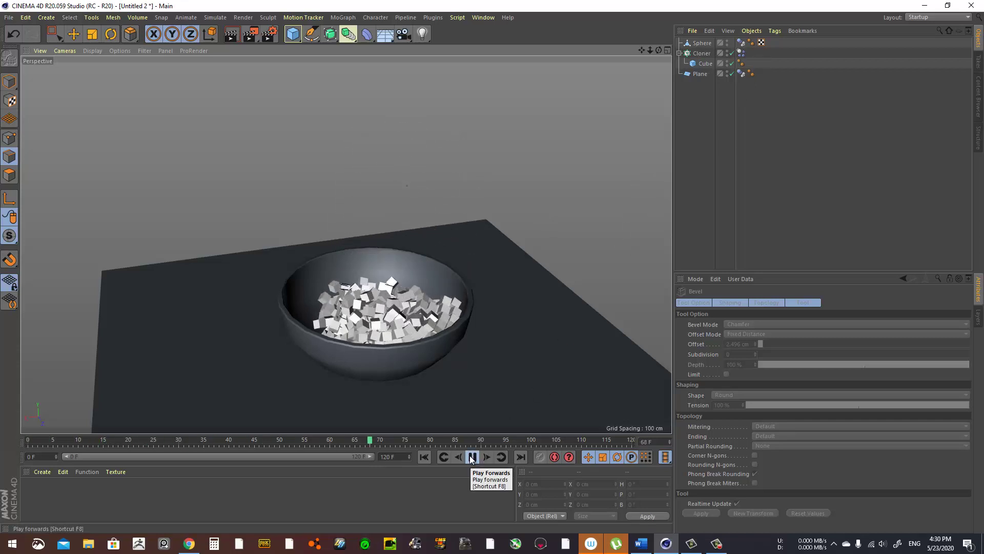
click(472, 457)
click(423, 456)
Create a new material, apply it to the bowl and darken its color to 43% value
double_click(171, 495)
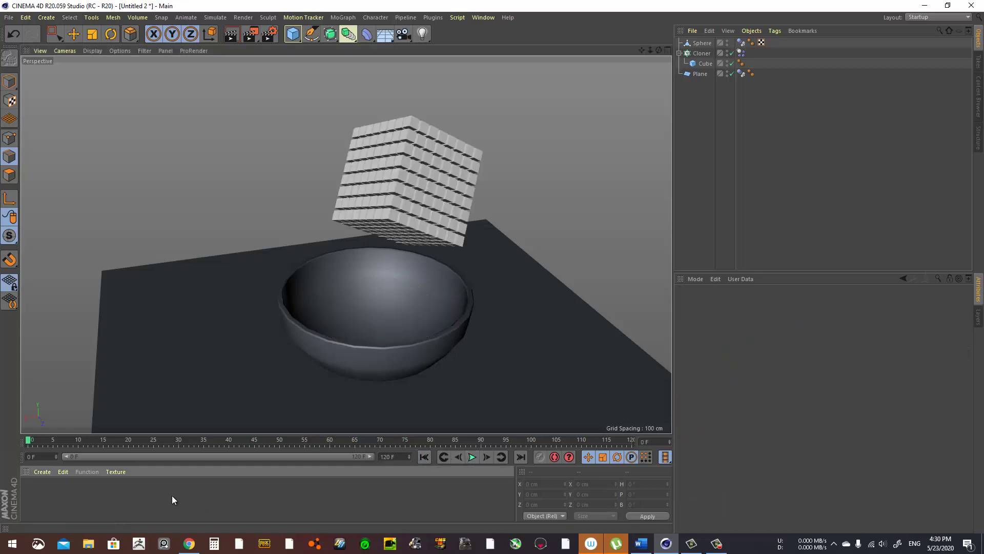
drag(32, 491, 375, 359)
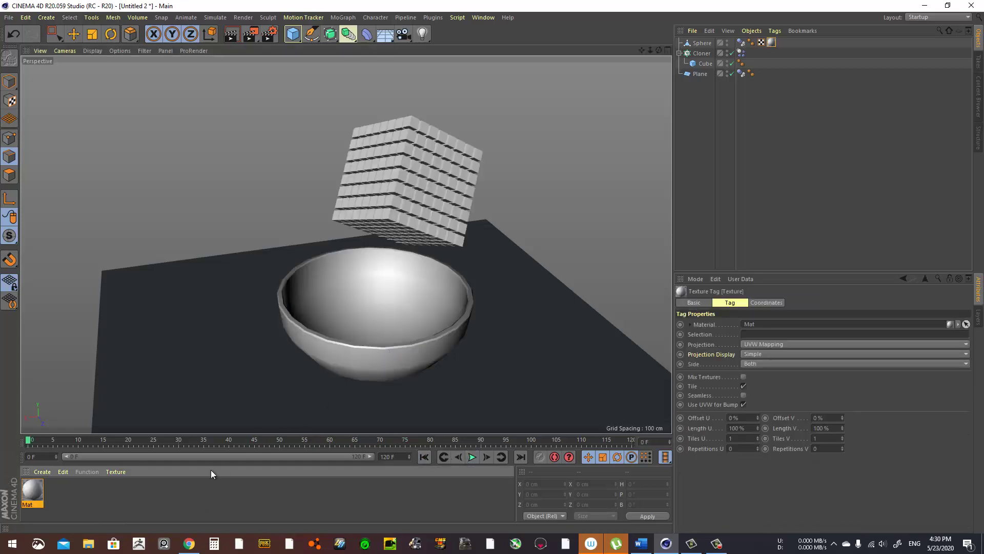
double_click(32, 492)
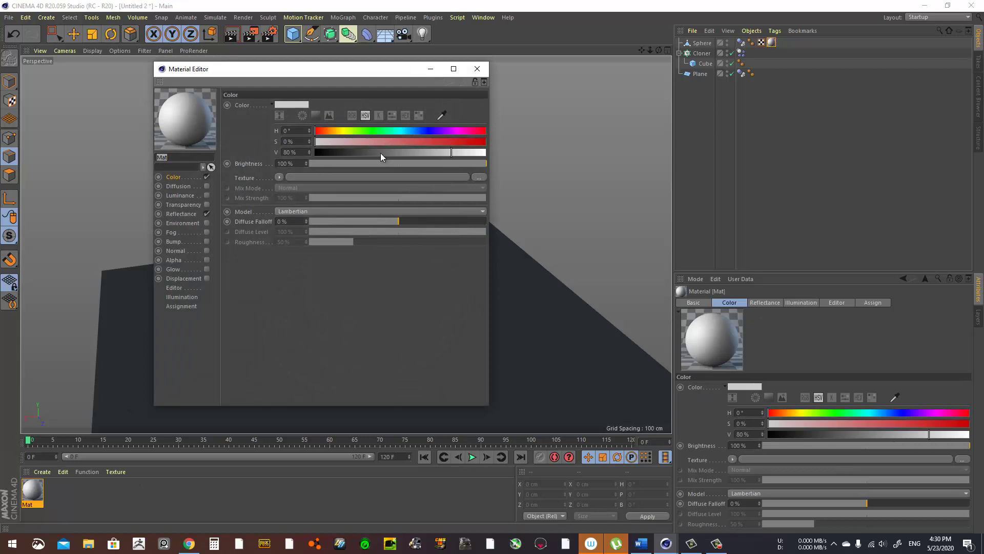
click(392, 153)
drag(427, 71, 783, 94)
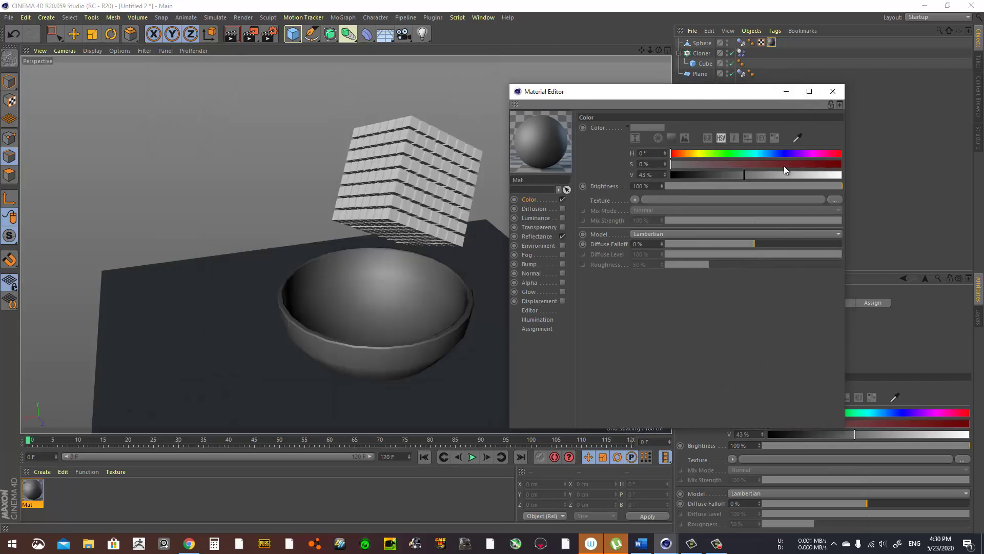
click(833, 91)
Create a second material, apply it to the Cube and set its color hue to 216°
click(701, 53)
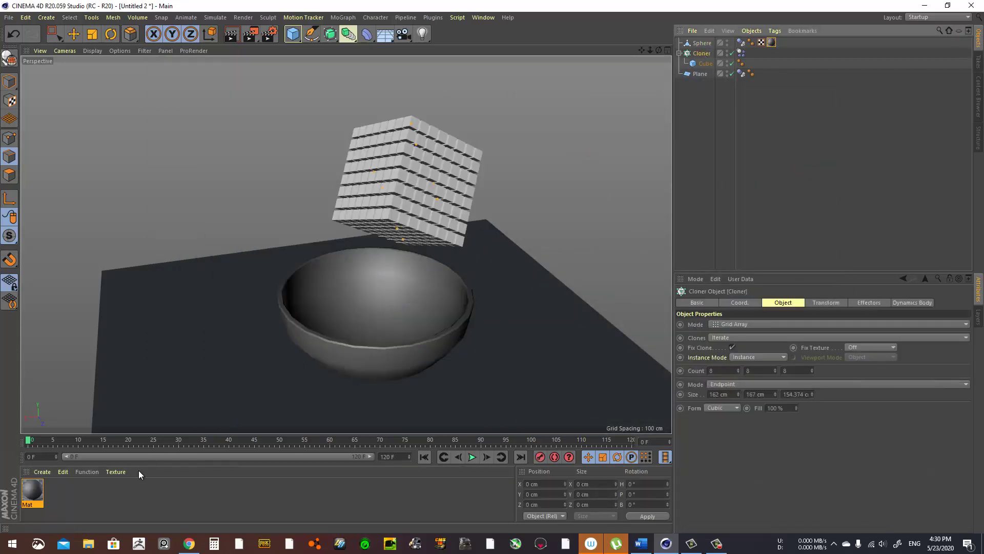
double_click(121, 502)
drag(324, 254, 446, 175)
click(754, 63)
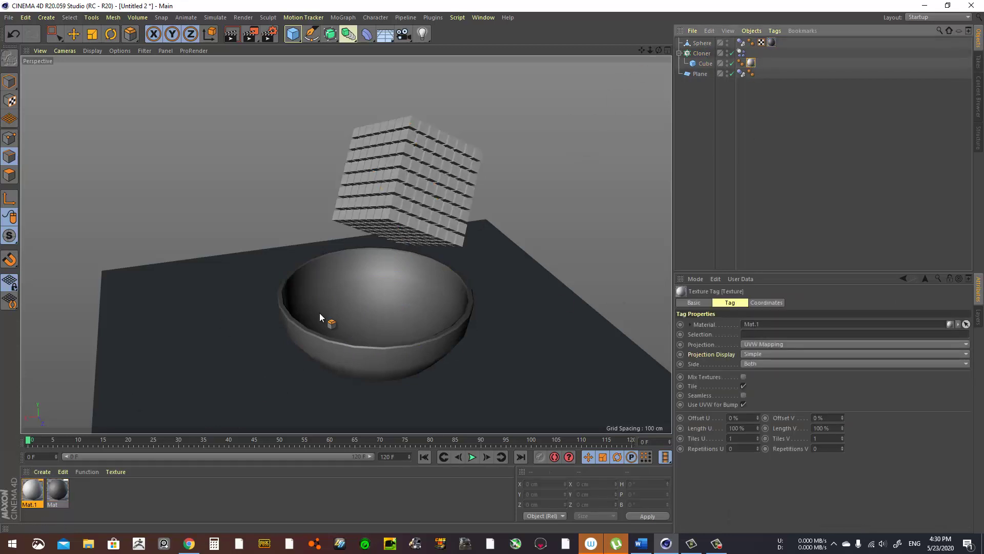
double_click(33, 489)
click(417, 131)
drag(397, 71, 845, 200)
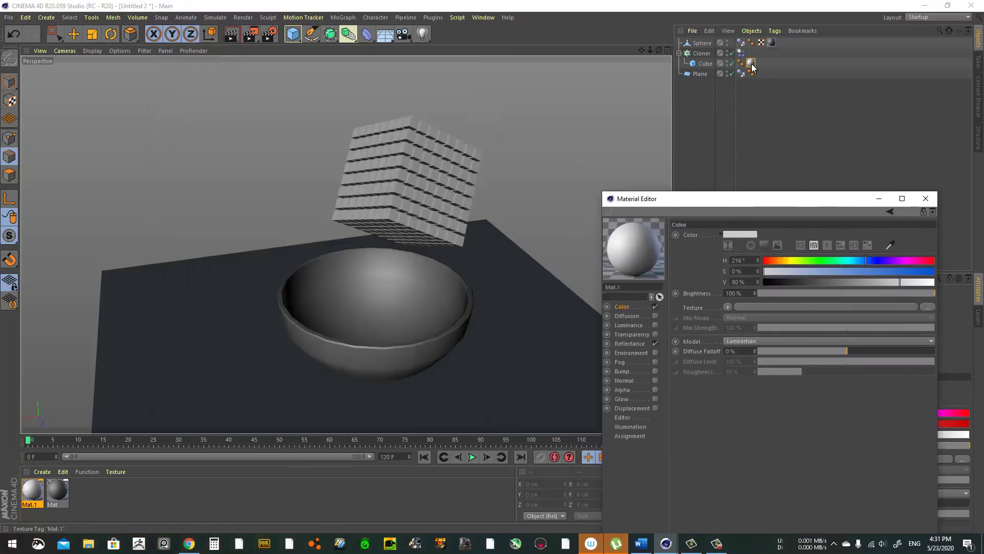
Move the second material's texture tag from the Cube to the Cloner
drag(753, 67, 712, 53)
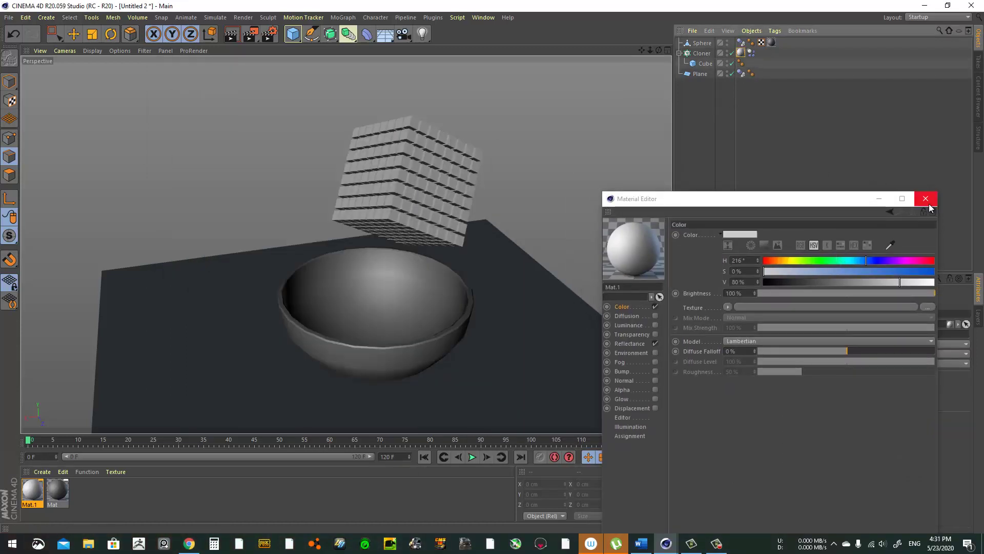
click(925, 200)
drag(29, 501, 734, 173)
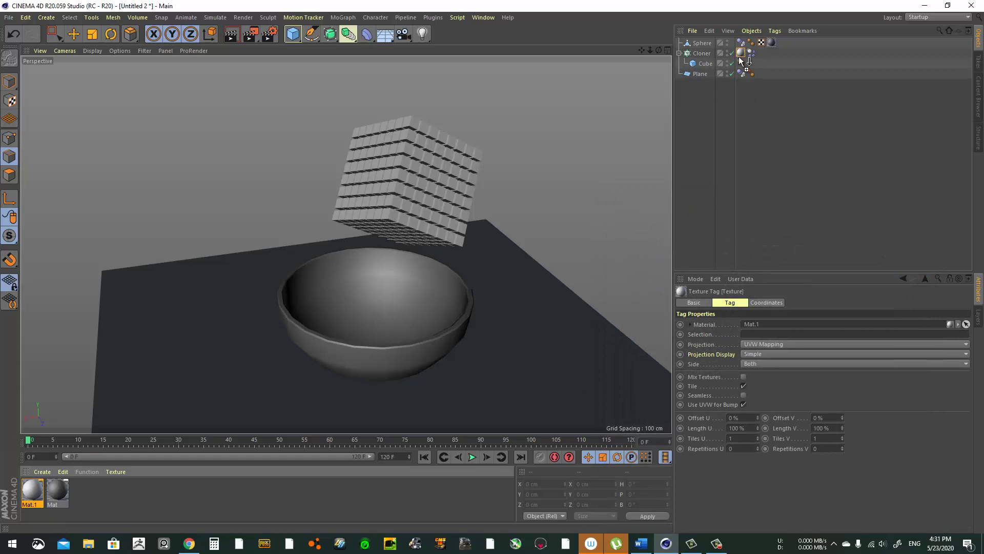
Turn the cubes' material light blue with 64% saturation and 100% value
double_click(39, 493)
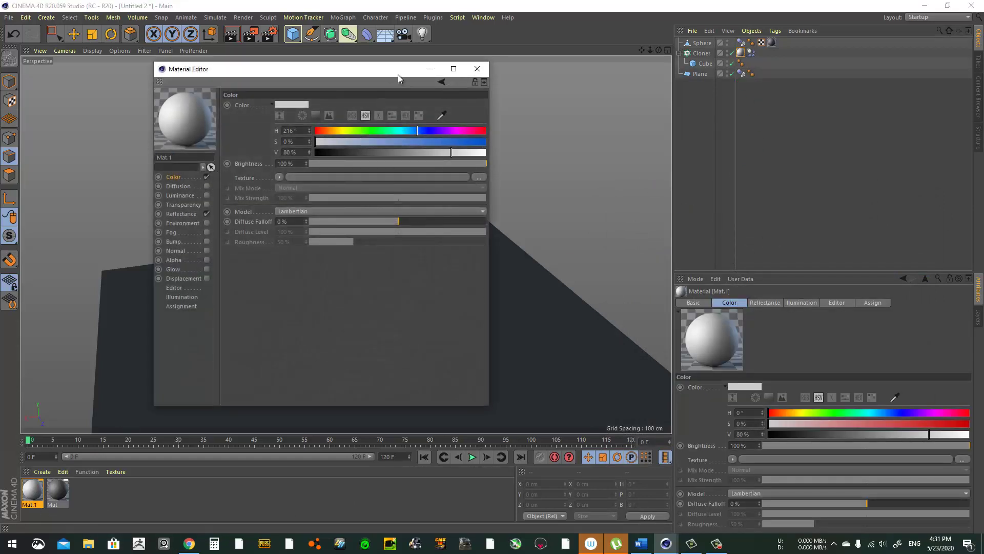
drag(426, 72, 877, 229)
click(900, 299)
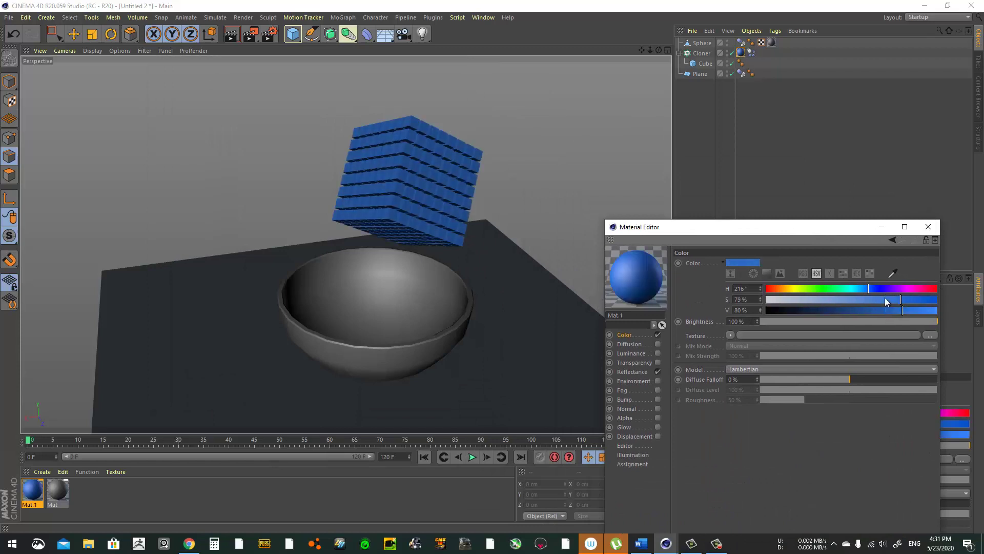
mouse_move(882, 302)
mouse_down()
mouse_move(847, 310)
mouse_move(942, 310)
mouse_up()
click(927, 226)
Play the simulation with the blue cubes viewed from another angle, and rewind it to the start
alt+drag(425, 248, 340, 326)
click(473, 457)
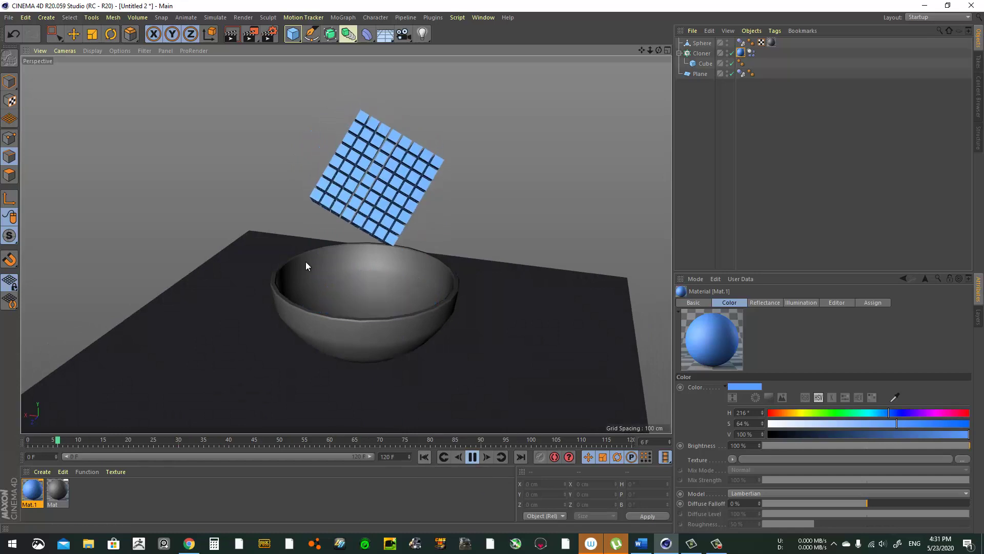
click(73, 35)
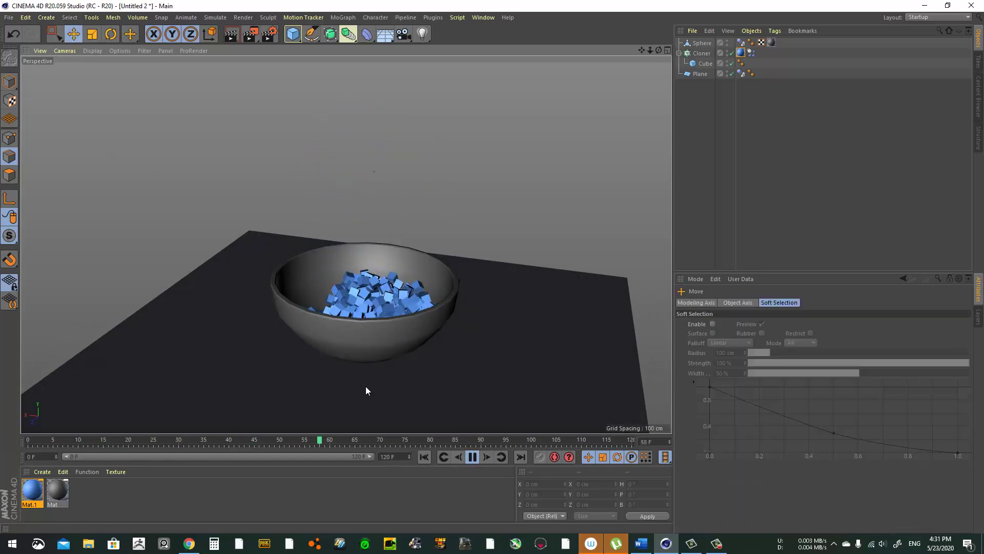
click(473, 457)
click(425, 457)
Select the bowl as an object and flatten it vertically to a height of about 124 cm
click(391, 343)
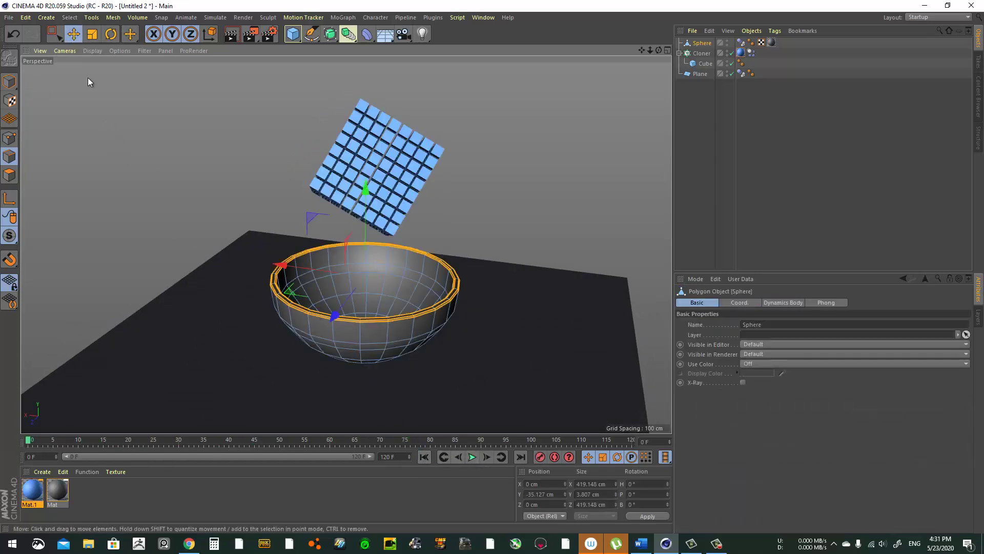
key(r)
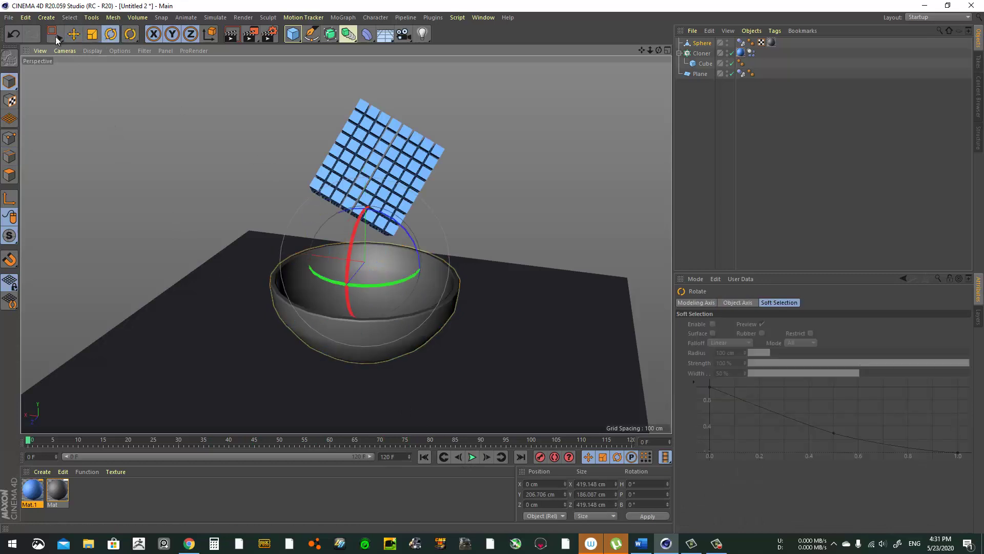
key(t)
drag(370, 173, 333, 246)
key(e)
Play the simulation to check how the cubes land in the flattened bowl, and return to the first frame
click(470, 458)
alt+drag(397, 312, 435, 393)
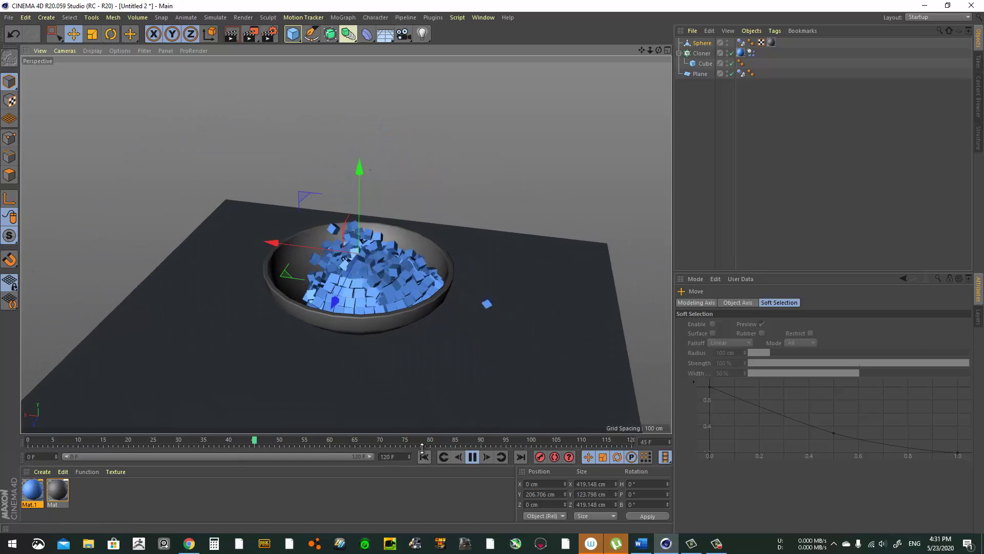
click(472, 457)
click(424, 456)
Shrink the bowl horizontally in X and Z to about 329 cm across, keeping its height
click(731, 217)
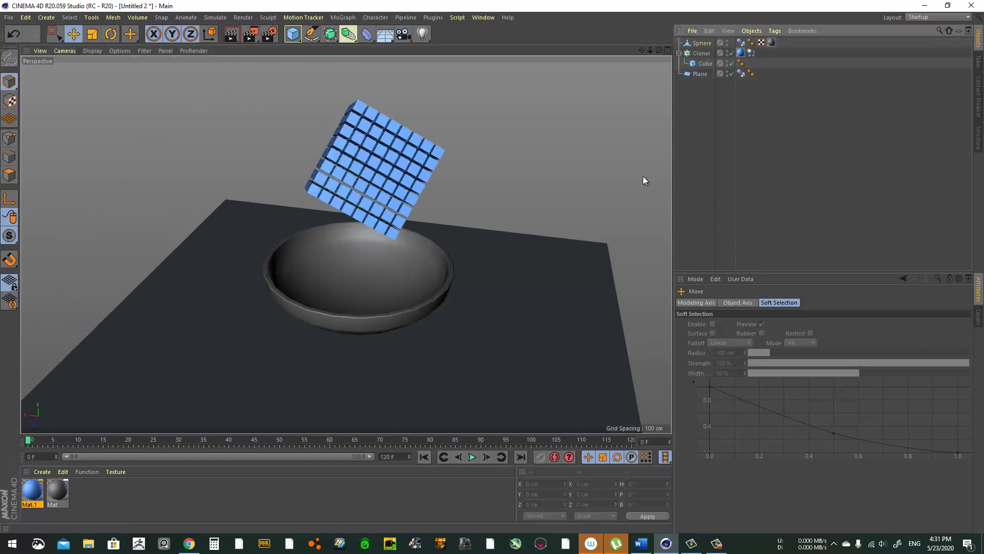
click(420, 268)
click(59, 36)
click(90, 35)
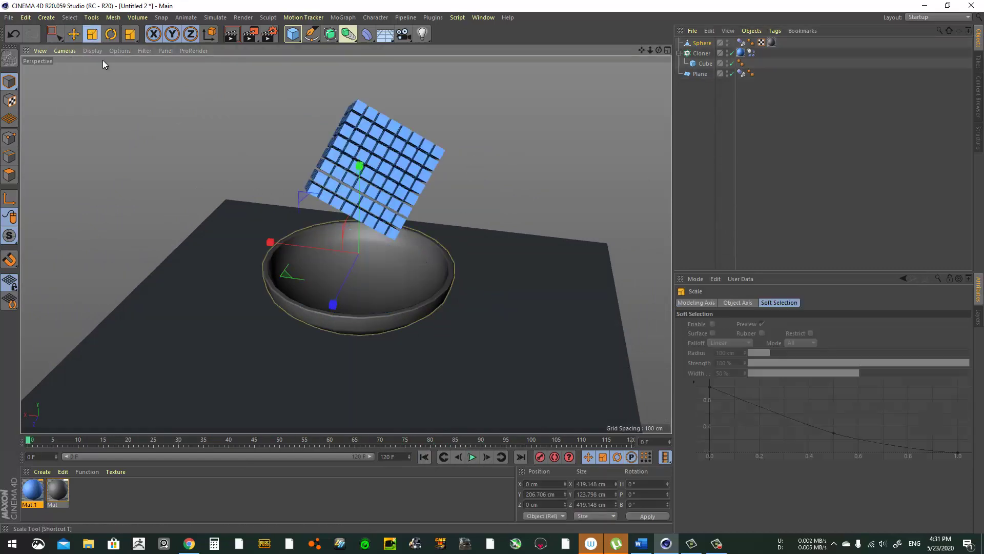
drag(563, 226, 512, 312)
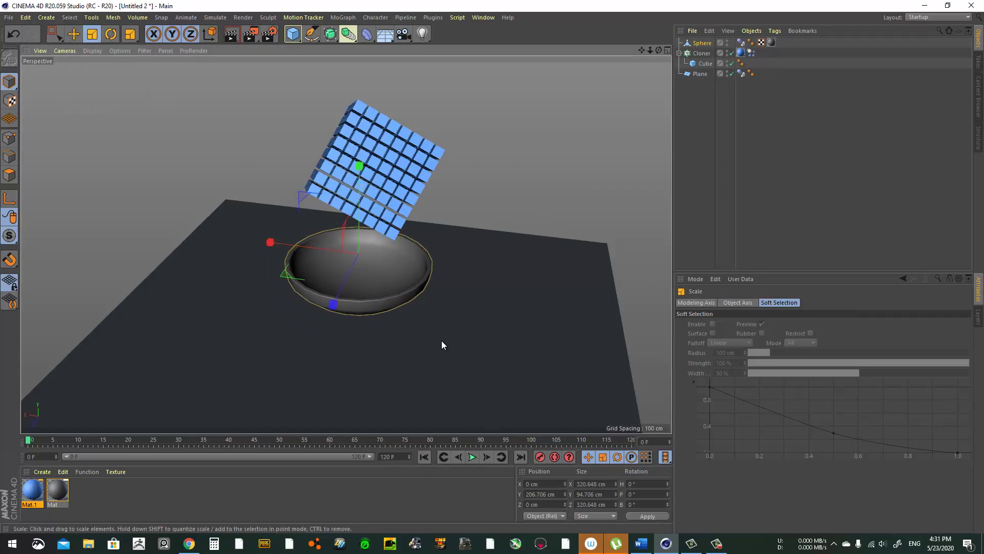
key(ctrl+z)
drag(283, 279, 277, 325)
alt+drag(378, 314, 414, 247)
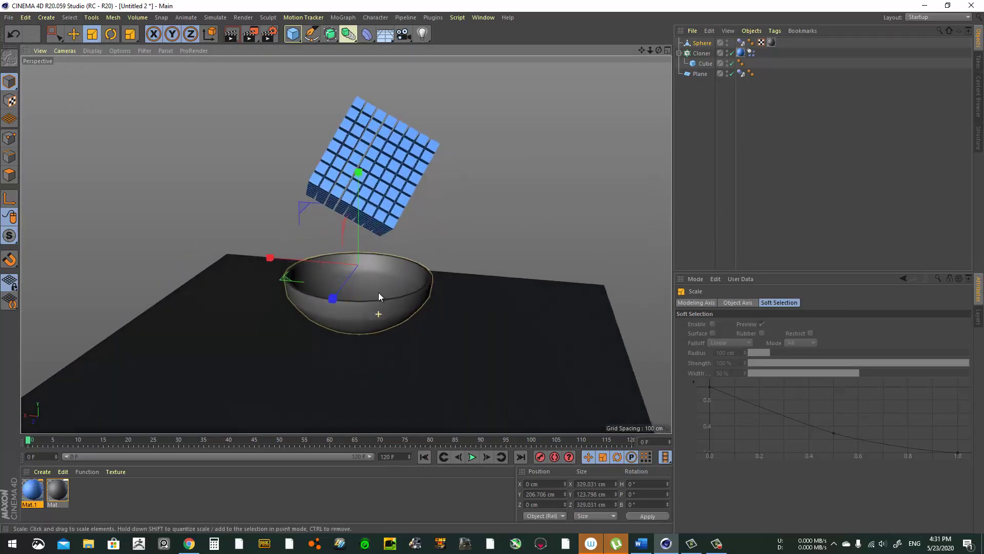
Play the simulation while viewing the narrower bowl from several angles, and rewind to the start
click(473, 457)
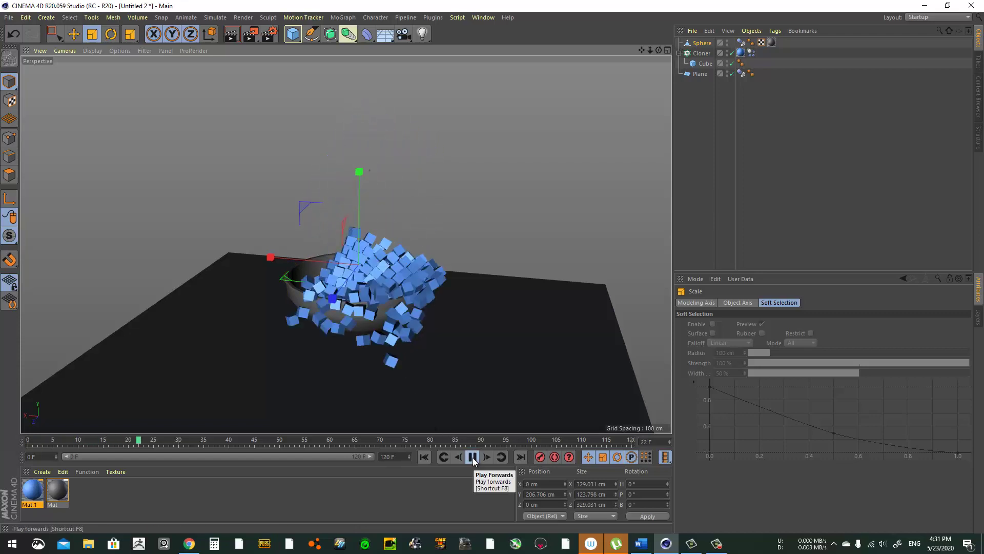
alt+drag(402, 267, 481, 274)
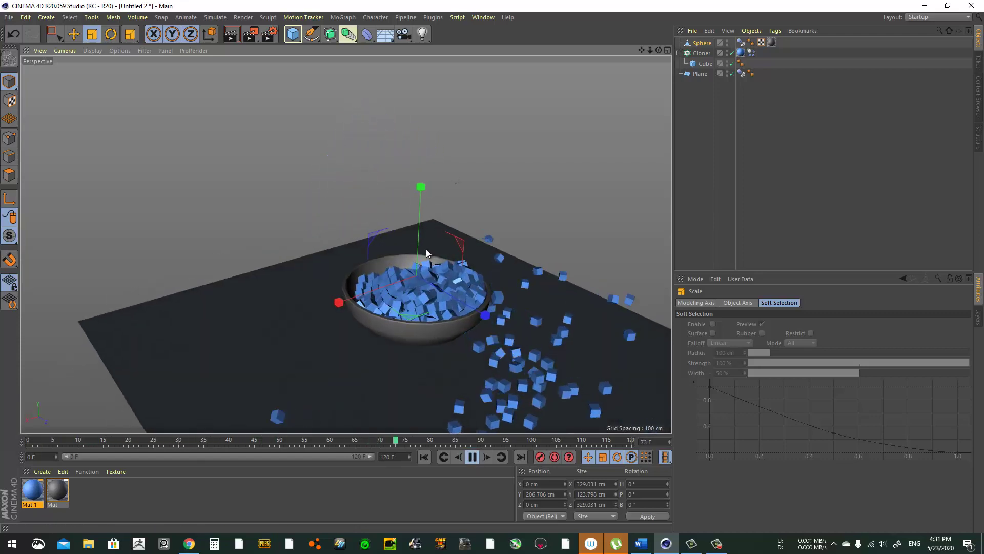
alt+middle_drag(482, 275, 423, 250)
alt+drag(421, 250, 450, 307)
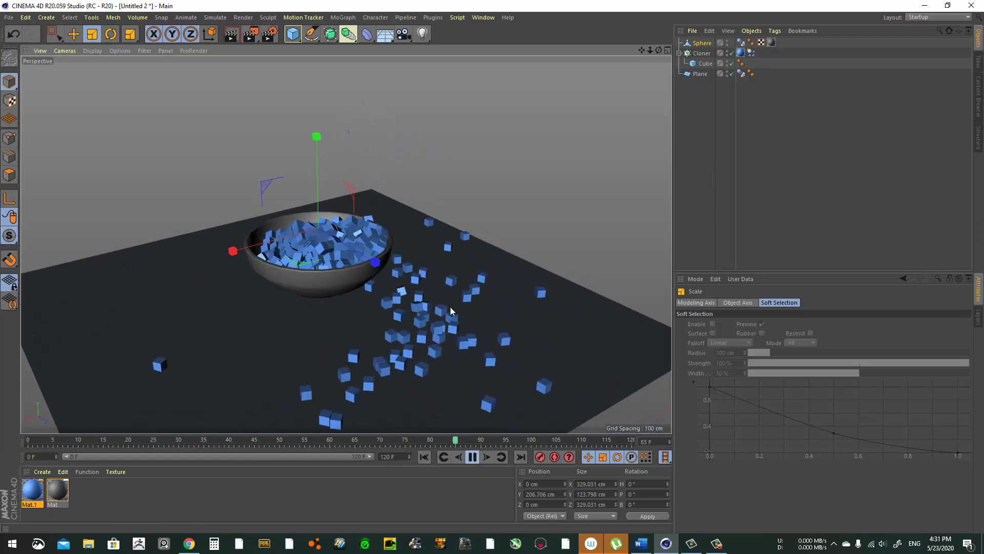
click(425, 457)
click(472, 457)
click(425, 456)
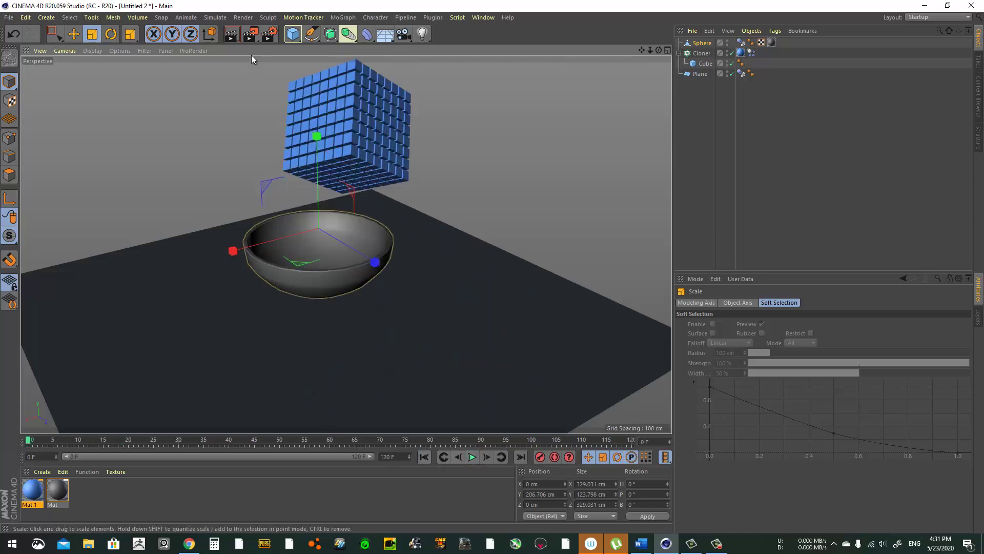
Lock the render output's aspect ratio and set its height to 480 pixels
click(270, 35)
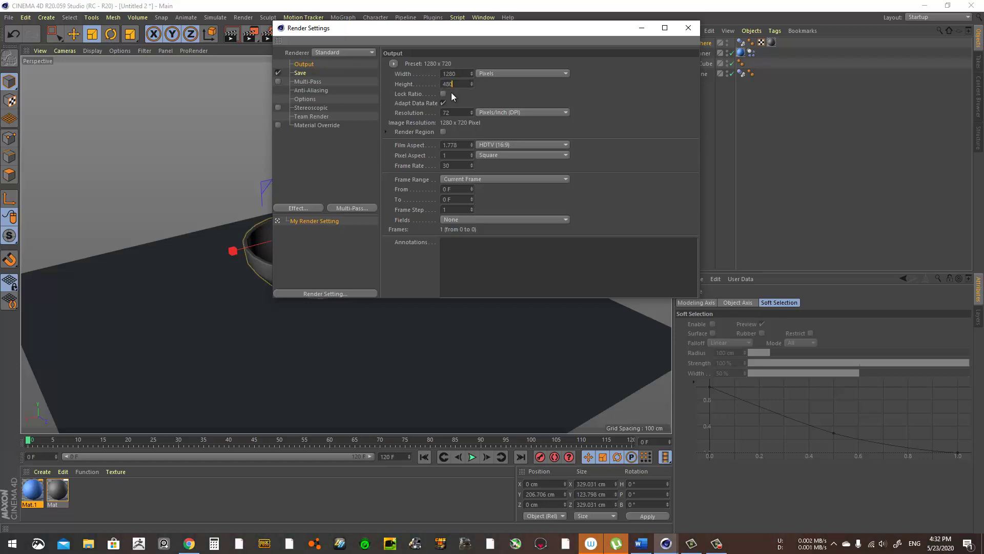
key(Return)
key(ctrl+z)
click(443, 93)
text(480)
key(Return)
drag(480, 31, 743, 118)
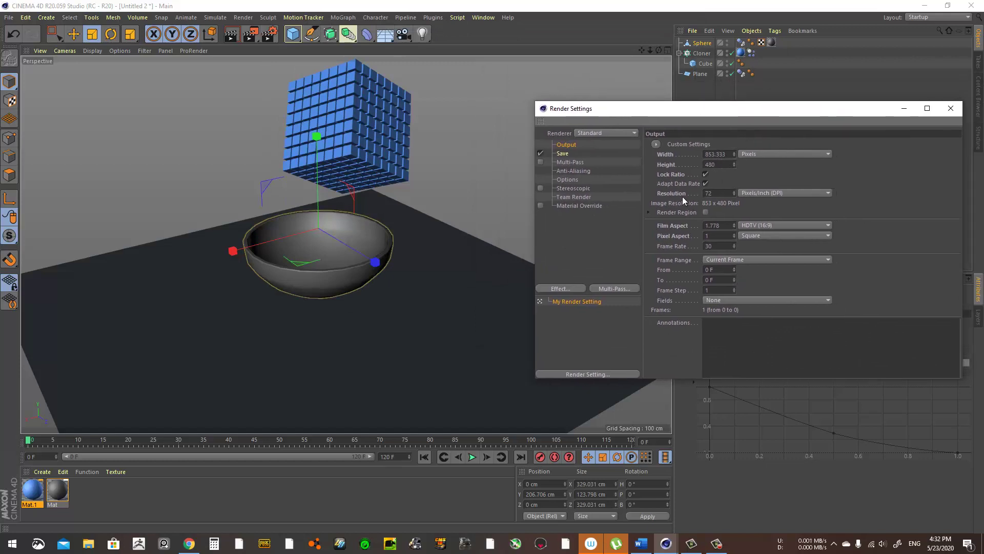
Set the render output's frame range to Preview Range
click(740, 260)
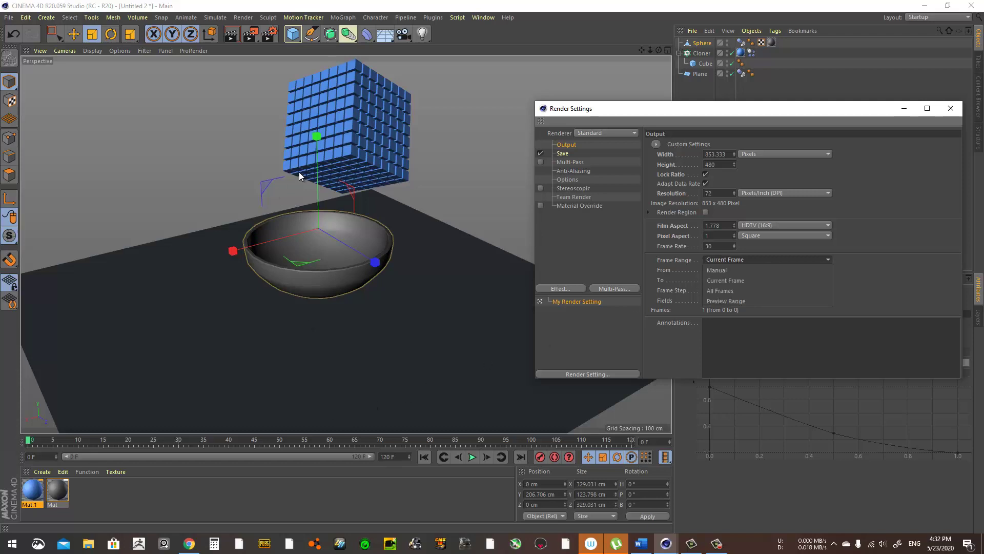
click(772, 193)
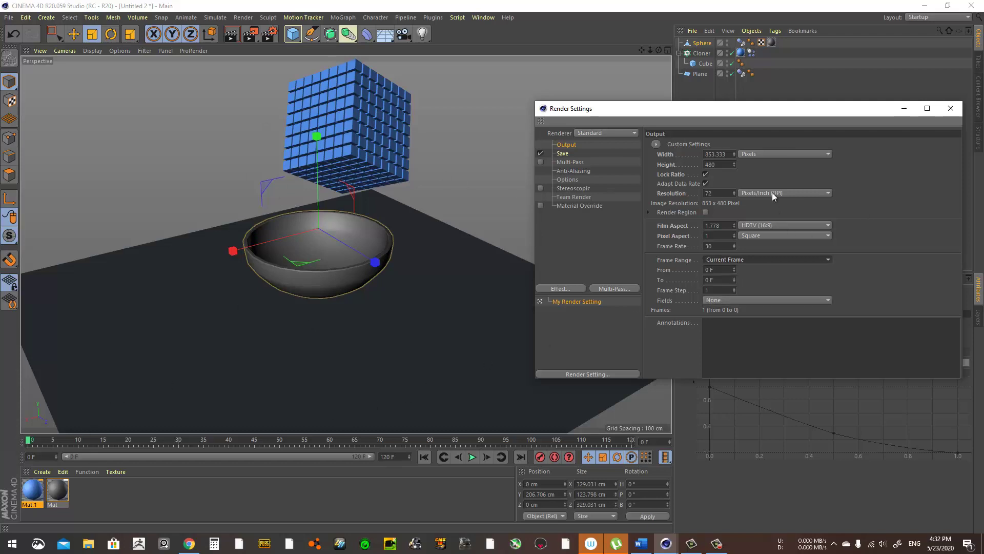
click(768, 259)
click(757, 301)
Set the render's save format to PNG and its output file to "cubes falling" on the Desktop
click(562, 154)
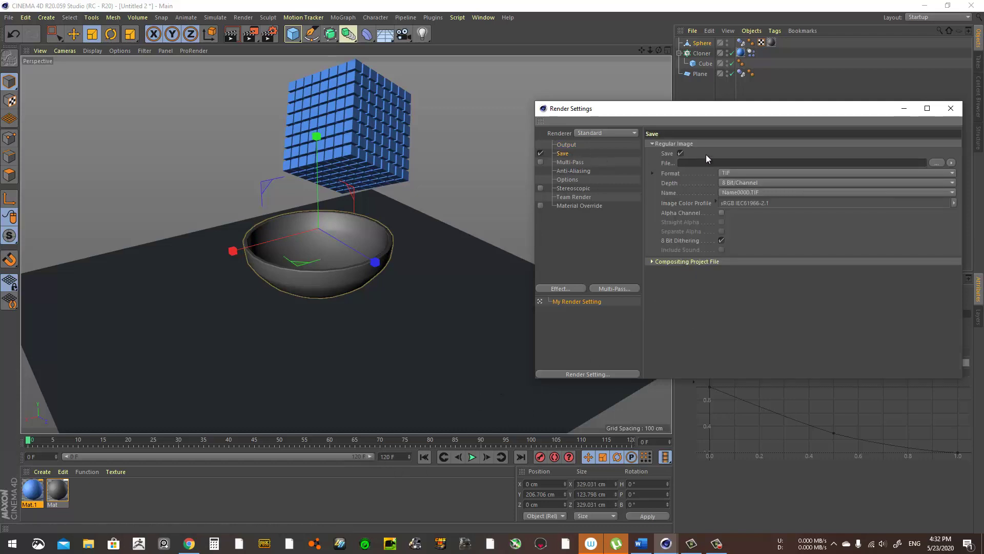
click(733, 171)
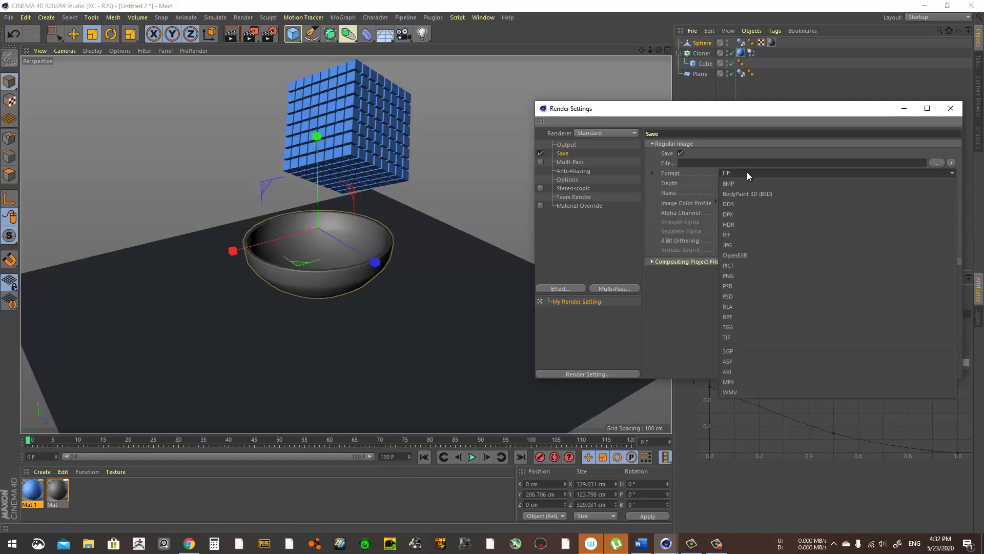
click(774, 277)
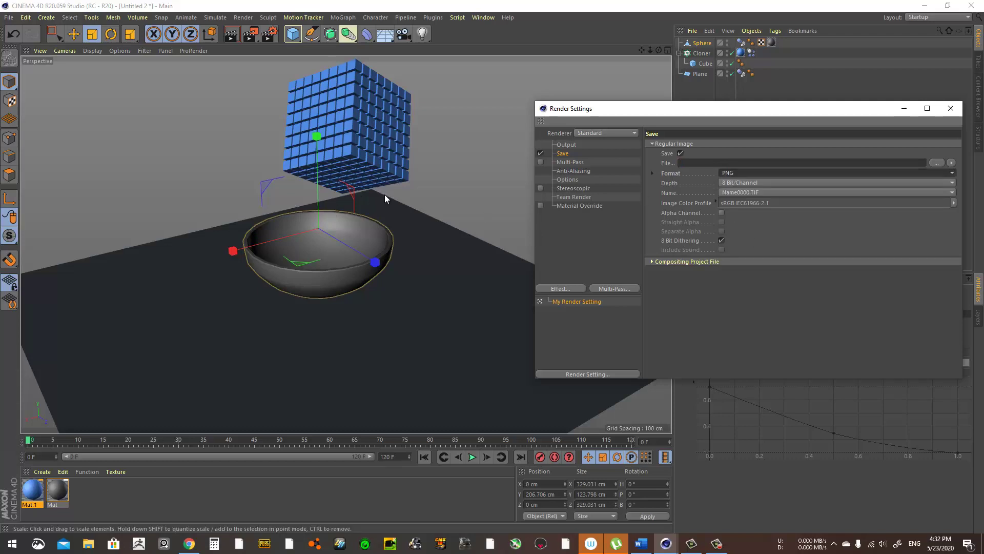
click(933, 162)
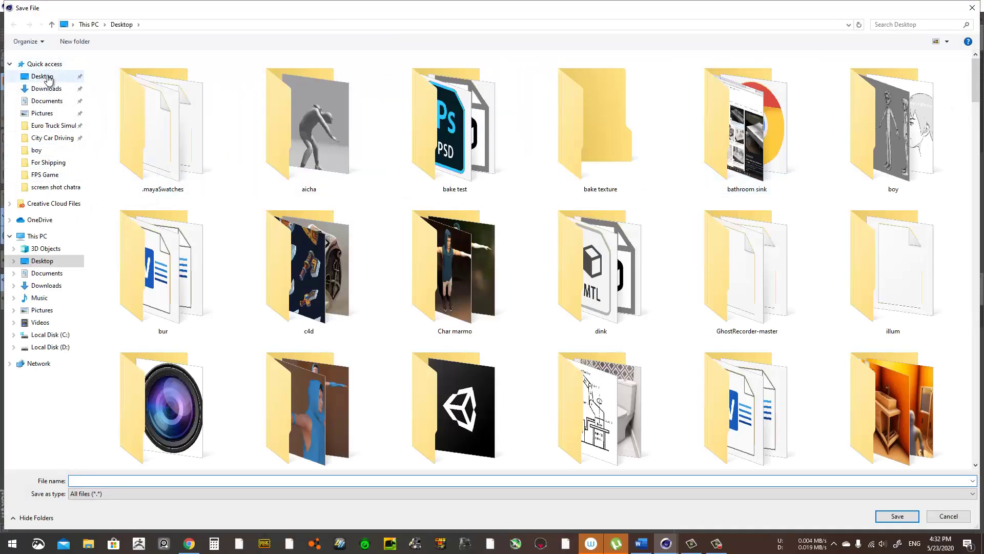
click(48, 78)
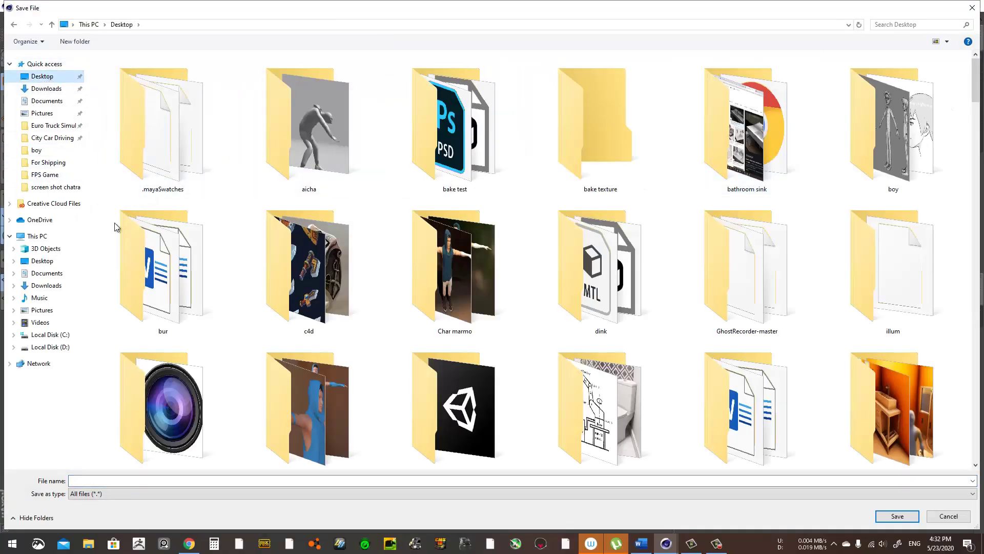
click(145, 480)
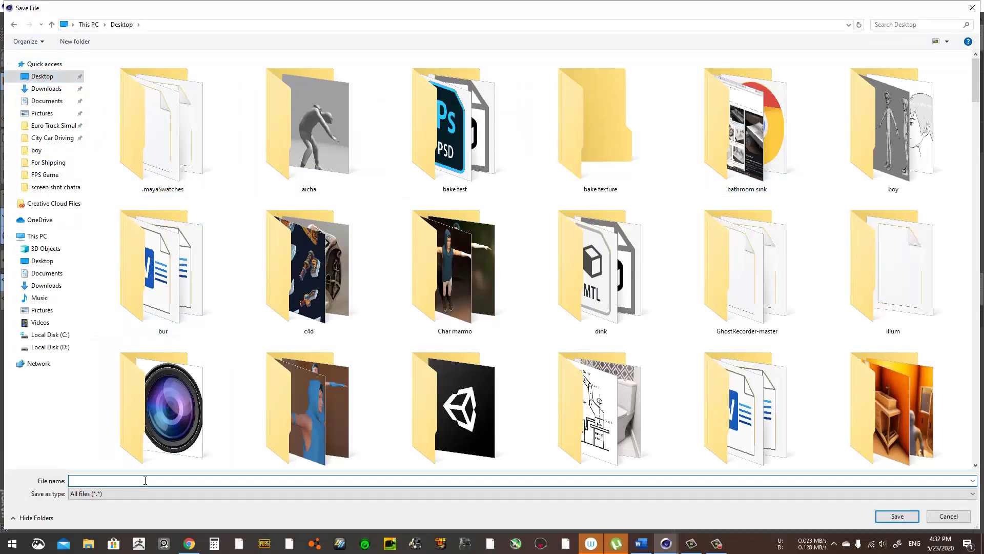
text(cubes falling)
key(Return)
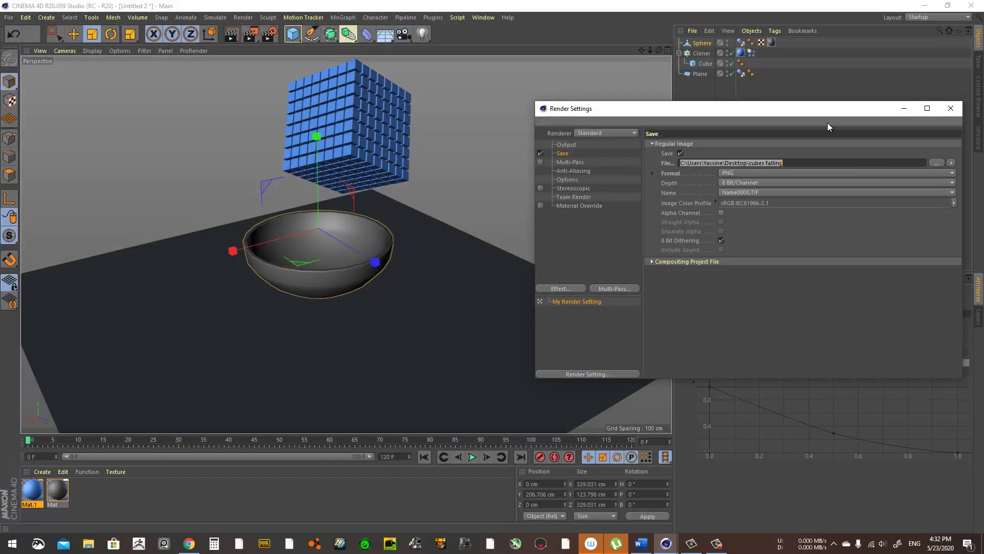
click(955, 109)
Enlarge the ground plane to about 22825 cm in width and height, and test-render the view
alt+drag(374, 230, 365, 233)
scroll(365, 239, up, 3)
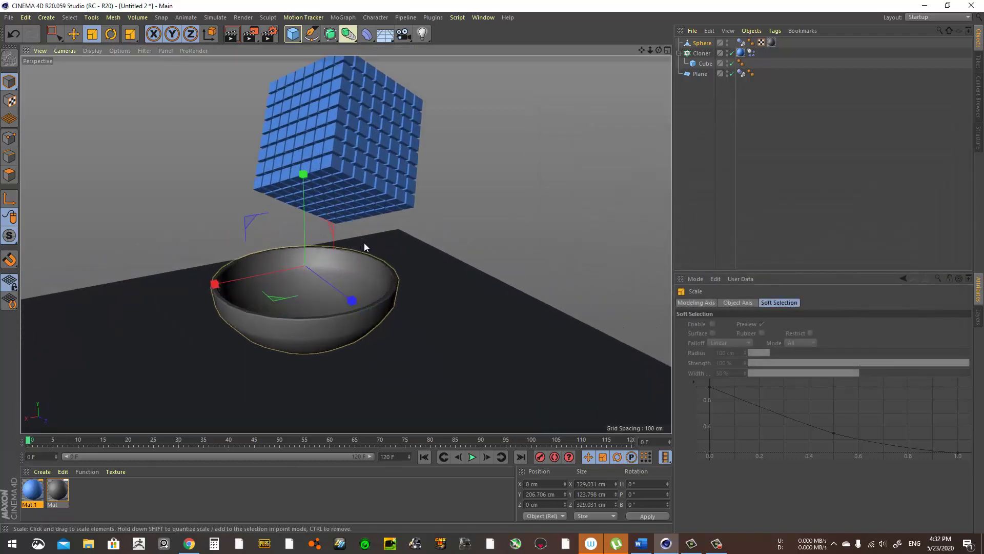
alt+middle_drag(364, 241, 381, 264)
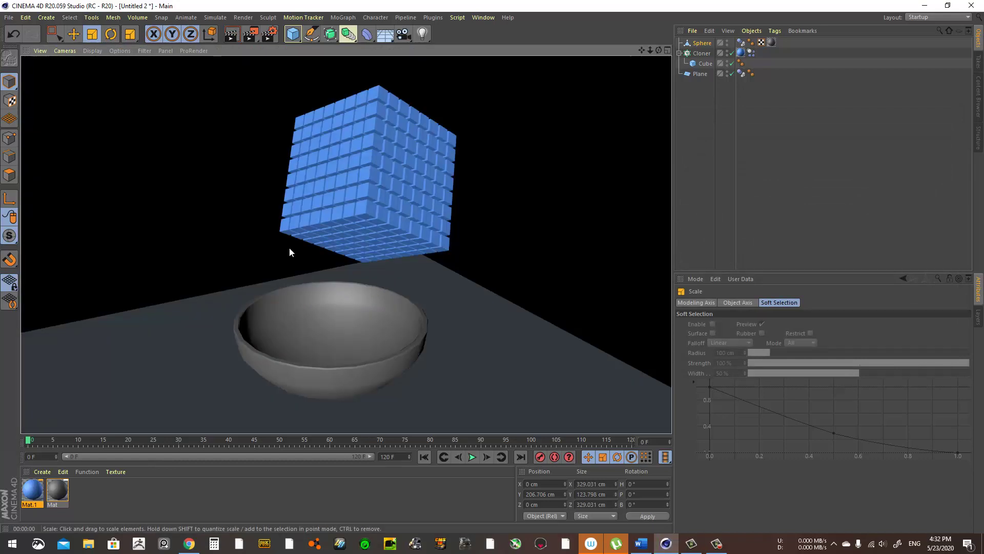
click(439, 279)
drag(126, 208, 491, 266)
click(232, 35)
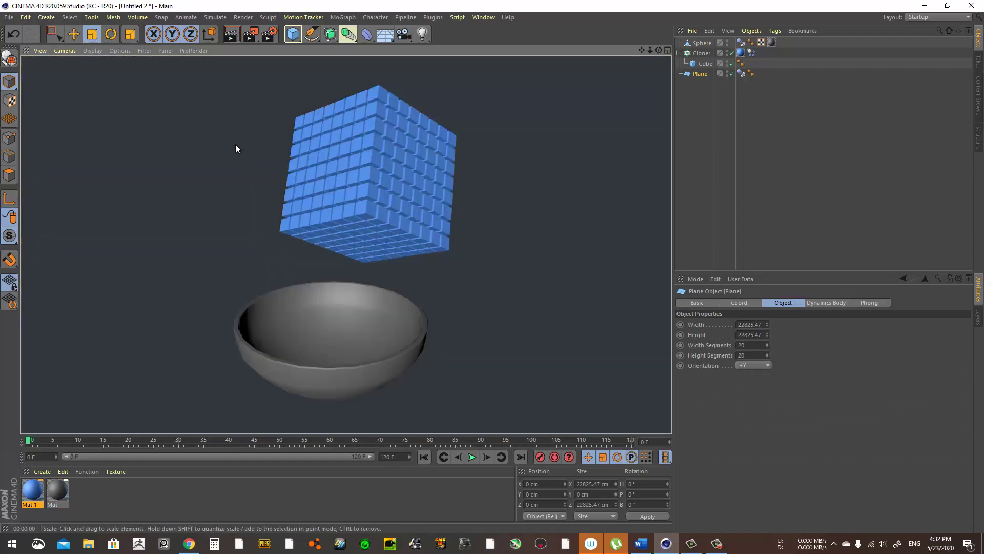
click(723, 138)
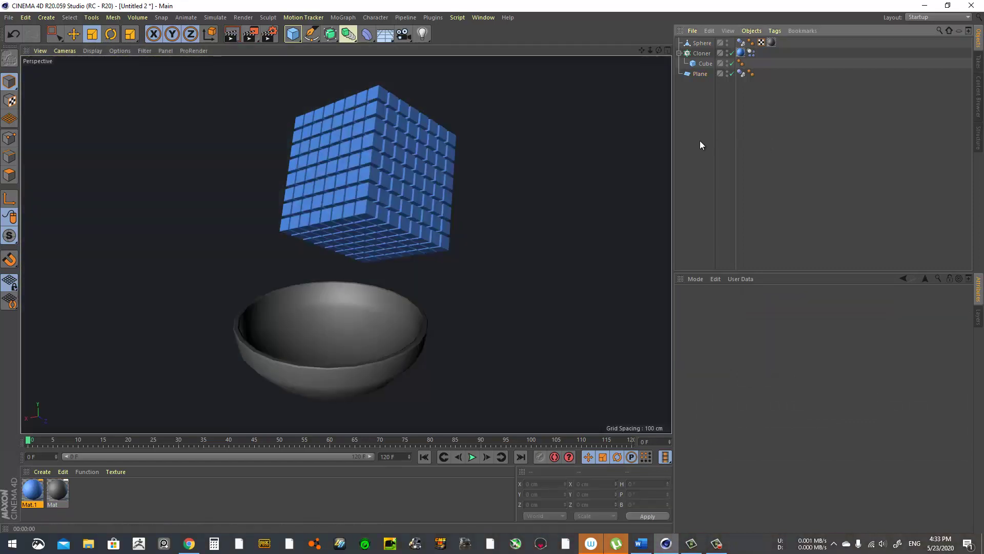
Render the animation to the Picture Viewer, play back the rendered frames, and close the viewer
click(251, 35)
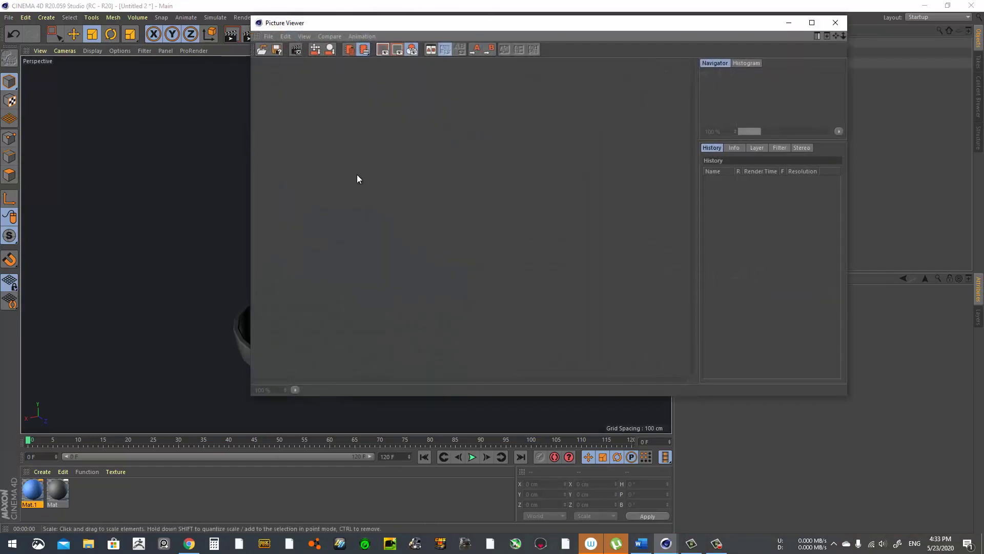
click(811, 23)
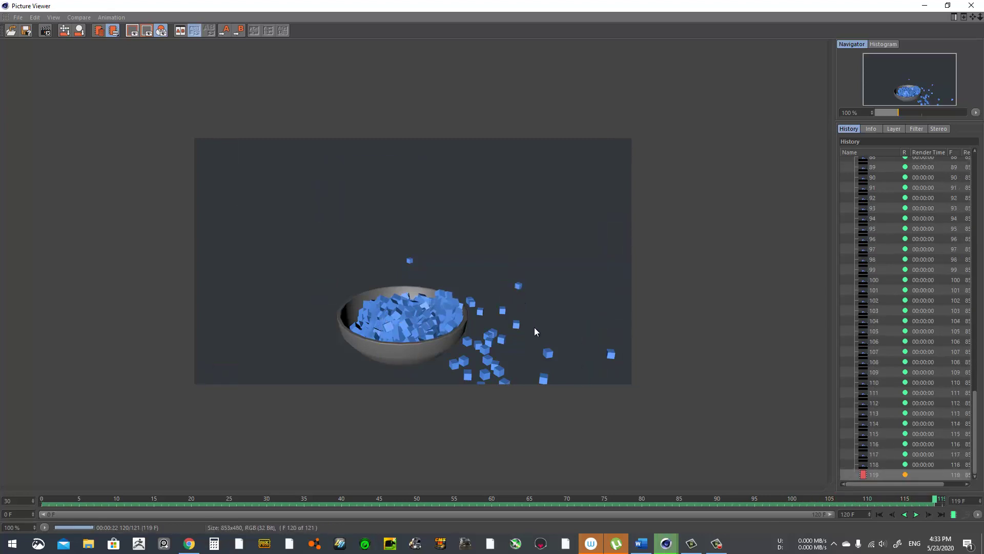
click(916, 515)
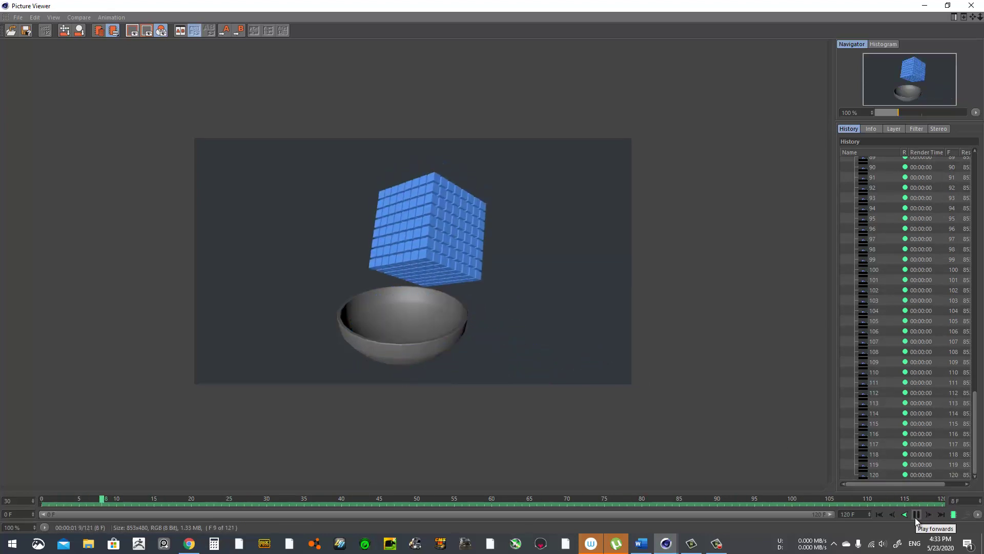
click(970, 6)
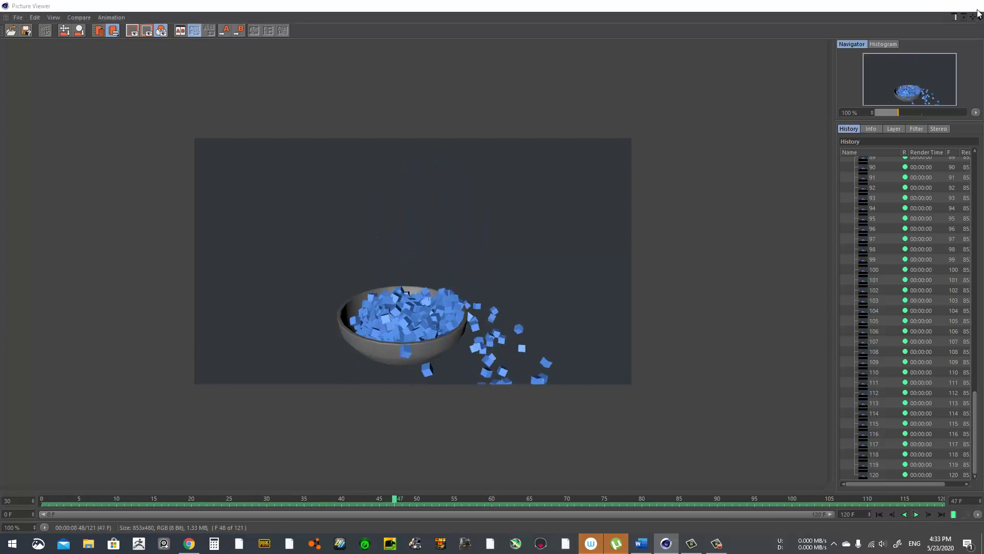
Add an omni light and move it above the bowl to about X 405, Y 735, Z -92 cm
click(421, 34)
scroll(359, 322, down, 5)
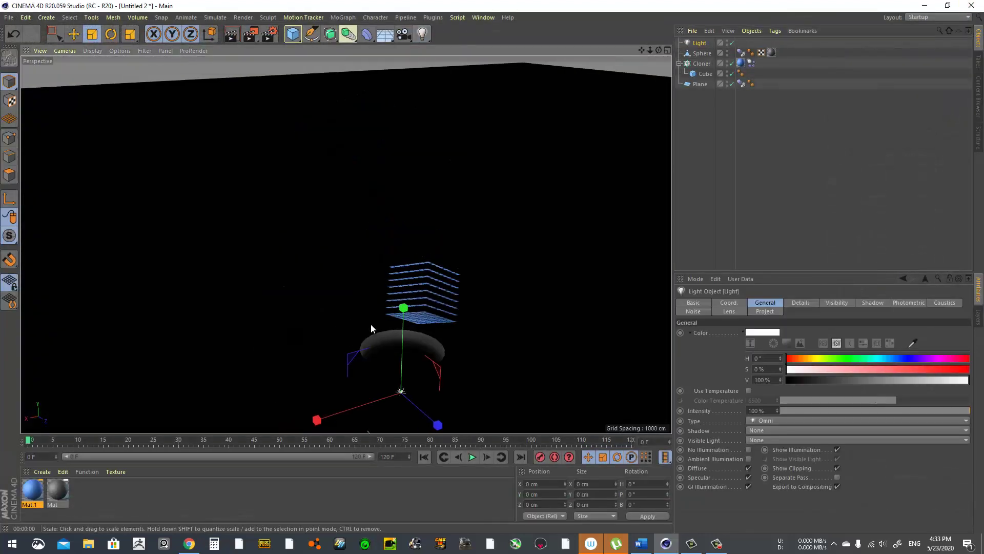
alt+drag(356, 328, 400, 244)
click(74, 39)
drag(475, 159, 492, 266)
alt+drag(391, 169, 257, 115)
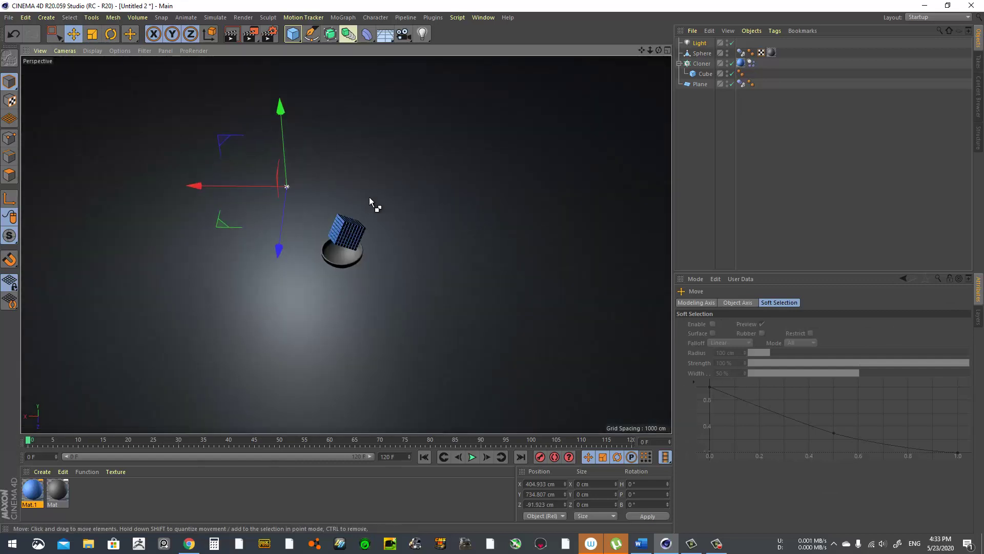
Duplicate the light, place the copy at about X 240, Y 730, Z 622 cm, and test-render the view
ctrl+drag(373, 216, 299, 153)
scroll(380, 286, up, 4)
mouse_move(379, 287)
alt+mouse_down()
mouse_move(393, 272)
mouse_move(394, 286)
alt+mouse_up()
alt+drag(464, 290, 445, 293)
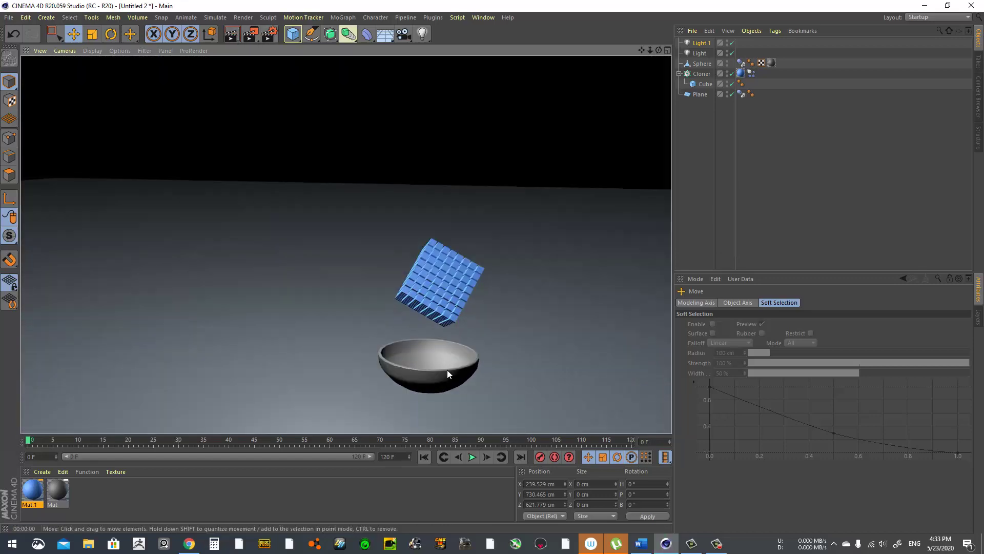
alt+drag(451, 374, 494, 347)
Set the shadow of both lights to Shadow Maps (Soft) and test-render the view
shift+click(699, 53)
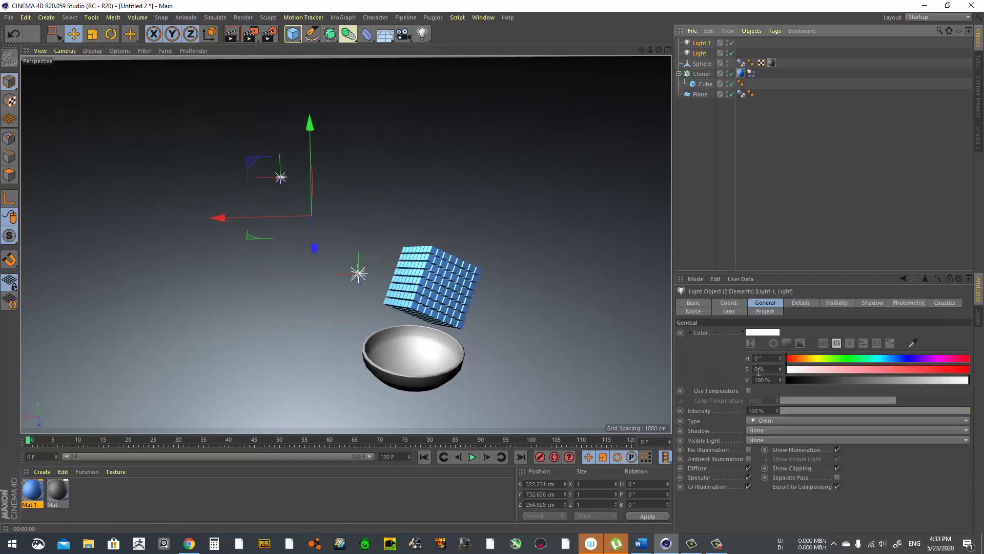
click(773, 430)
click(777, 454)
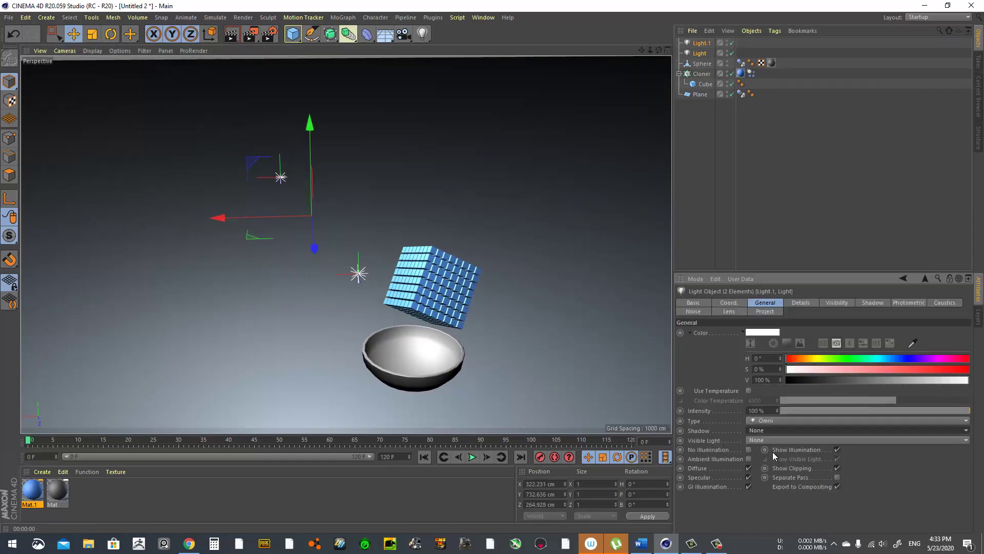
click(229, 35)
Try to render the lit animation to the Picture Viewer from a closer view of the bowl
scroll(544, 357, up, 5)
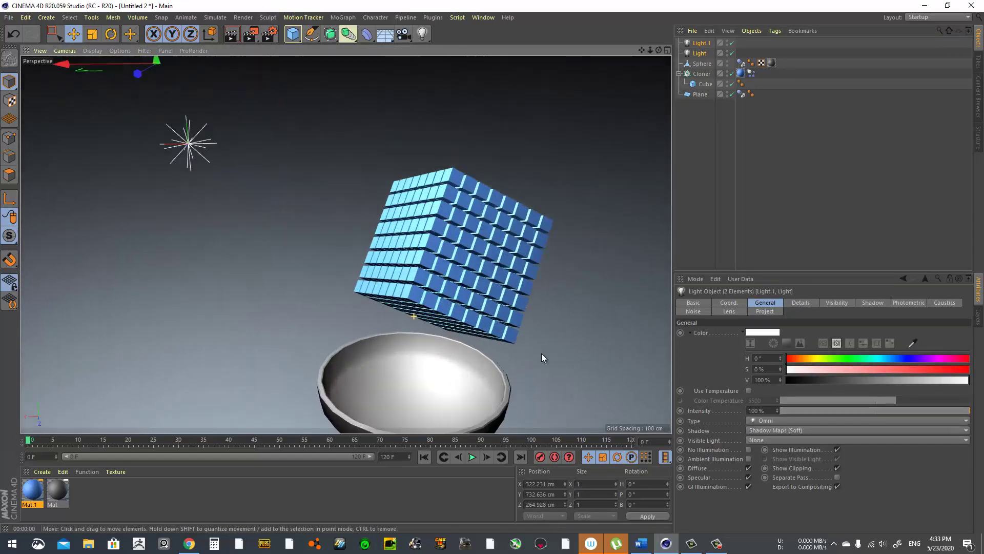
alt+middle_drag(543, 357, 458, 303)
click(249, 35)
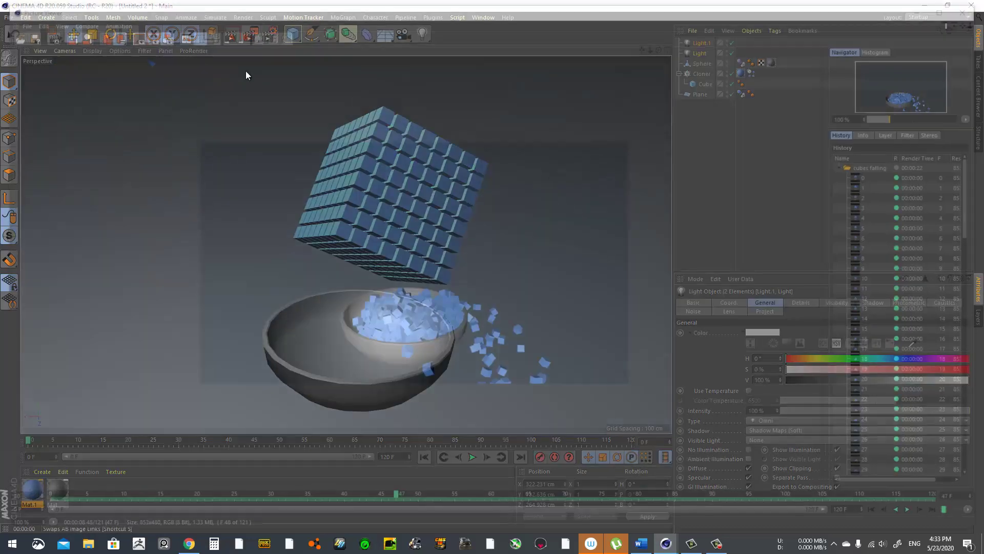
click(524, 310)
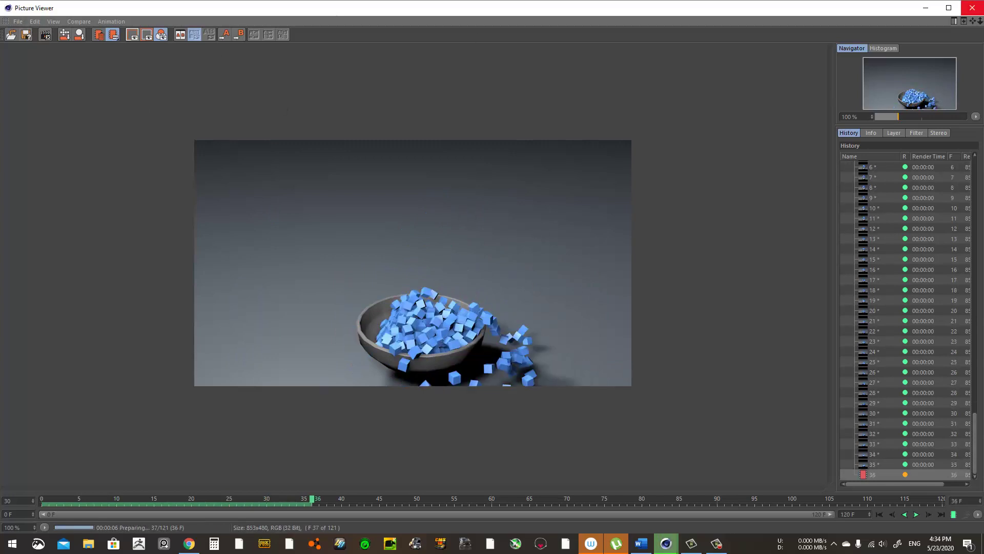
click(973, 8)
click(507, 308)
Play the simulation to check that the bowl and the spilled cubes fit in the picture, and return to the first frame
alt+drag(501, 319, 371, 267)
click(471, 457)
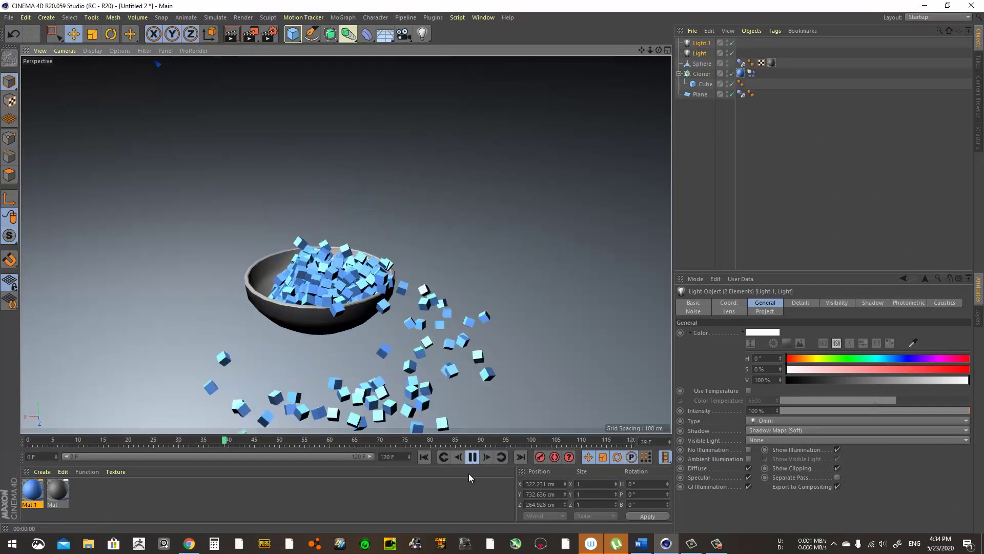
click(473, 457)
alt+drag(395, 359, 483, 359)
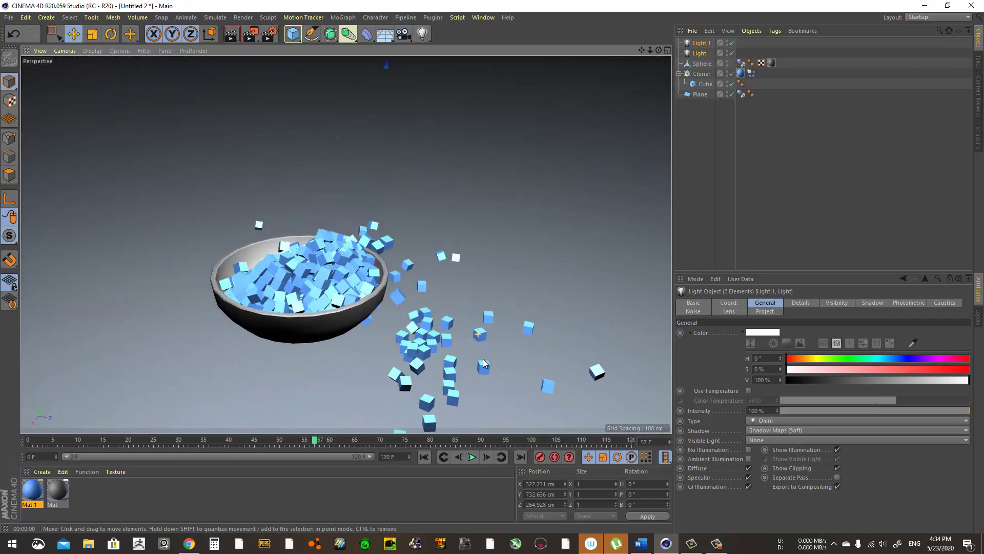
click(471, 457)
click(423, 457)
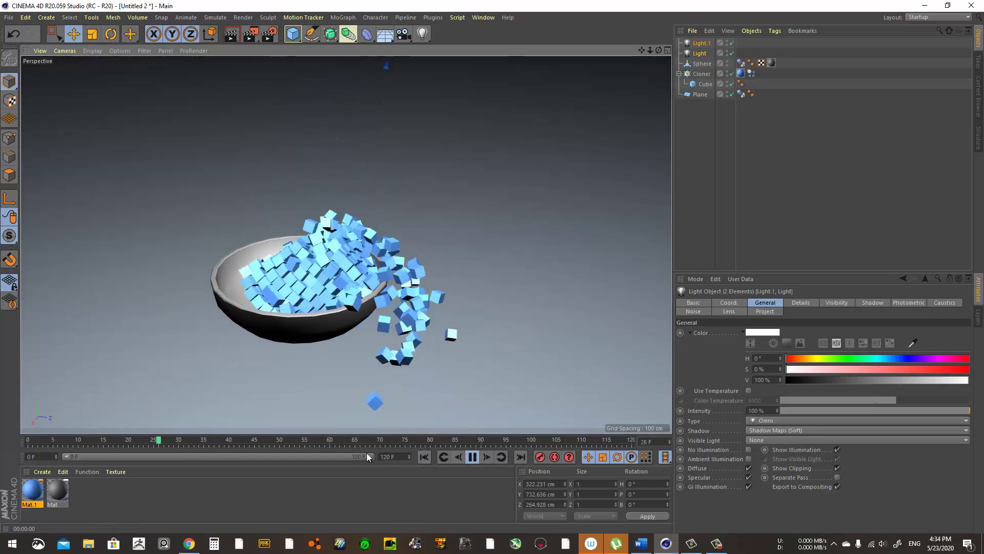
alt+drag(462, 373, 453, 302)
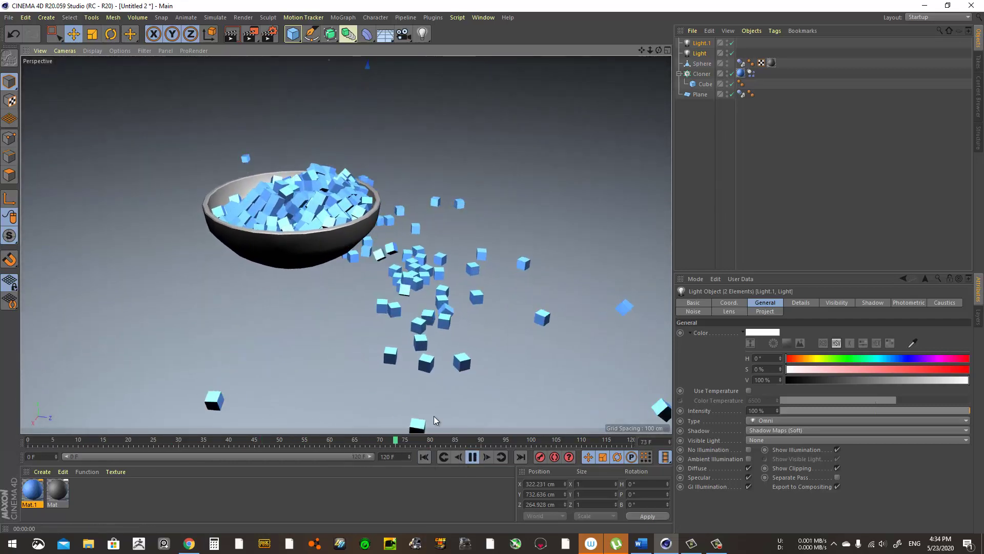
click(472, 456)
click(424, 457)
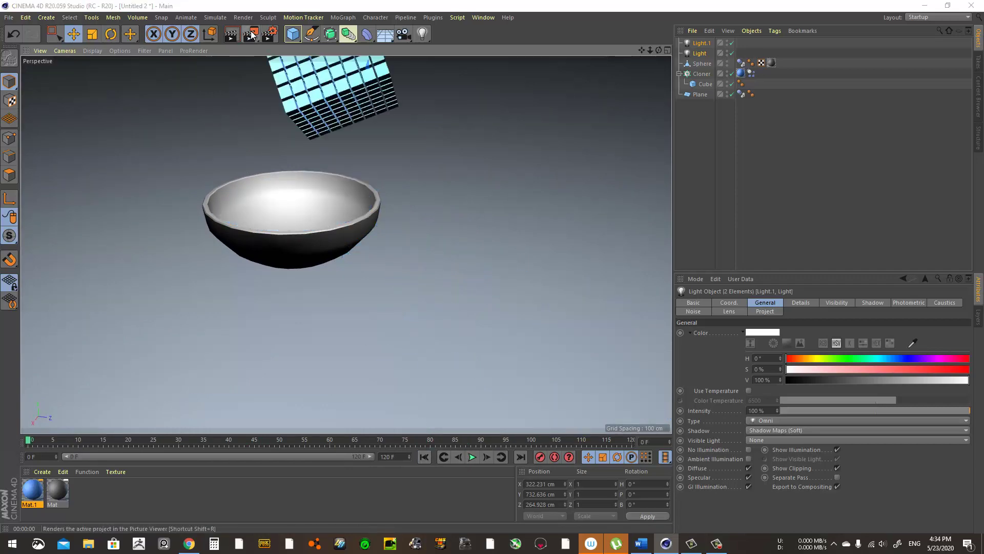
Render the lit animation to the Picture Viewer, overwriting the earlier output, and play back the frames
click(251, 34)
click(515, 308)
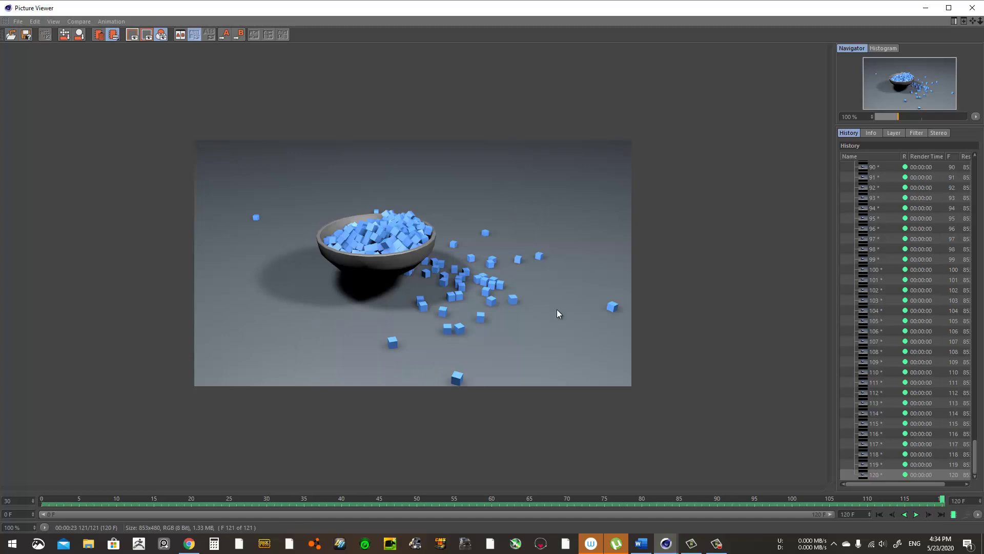
click(916, 514)
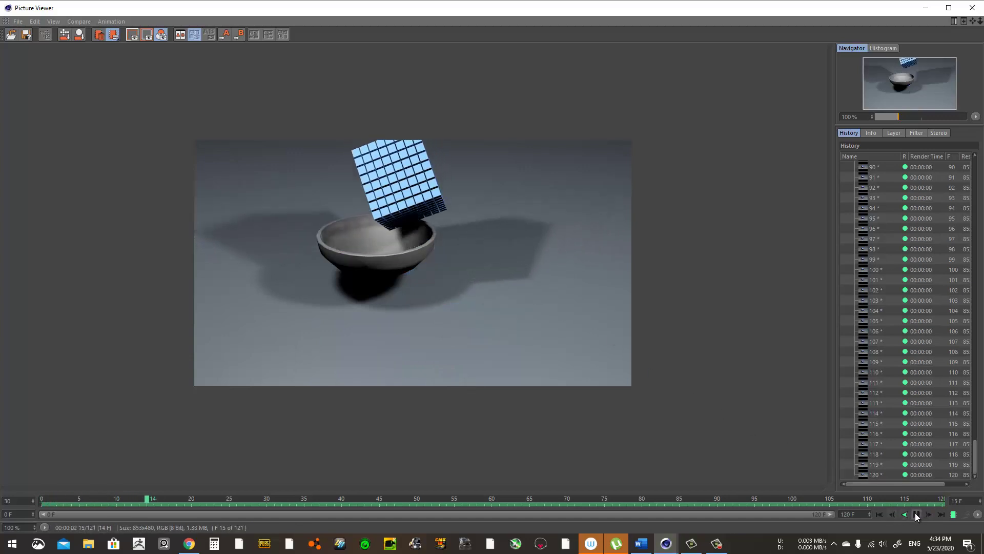